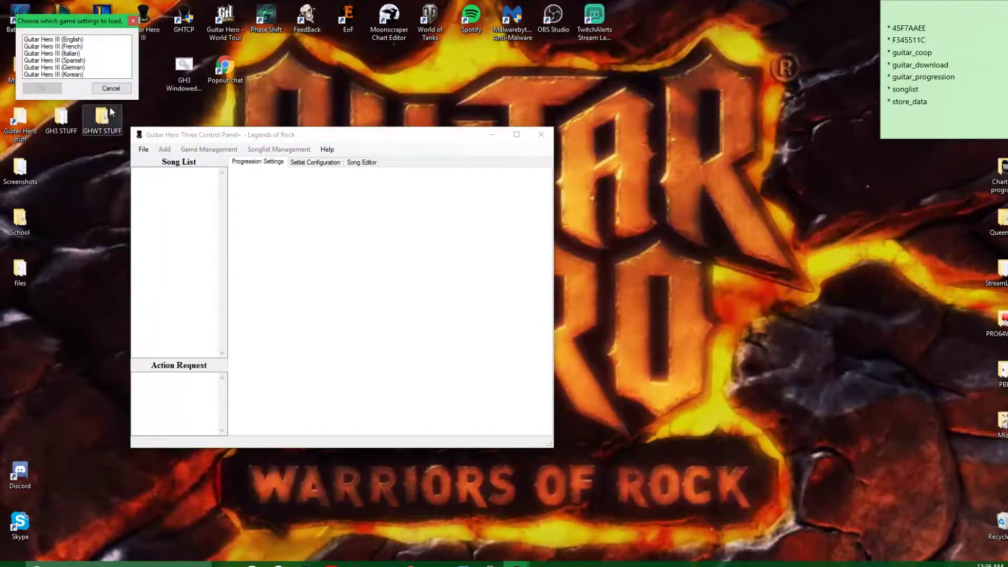
# Load the Guitar Hero III (English) settings, check the Setlist dropdown keeping Single Career, then close the panel.
pyautogui.click(71, 42)
pyautogui.click(54, 87)
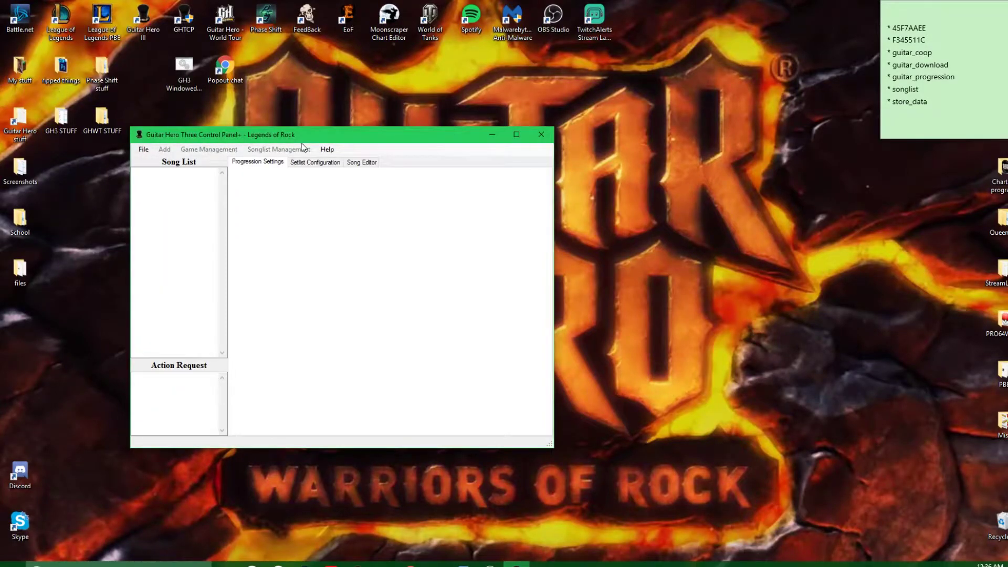
pyautogui.moveTo(297, 135); pyautogui.dragTo(387, 141)
pyautogui.click(394, 181)
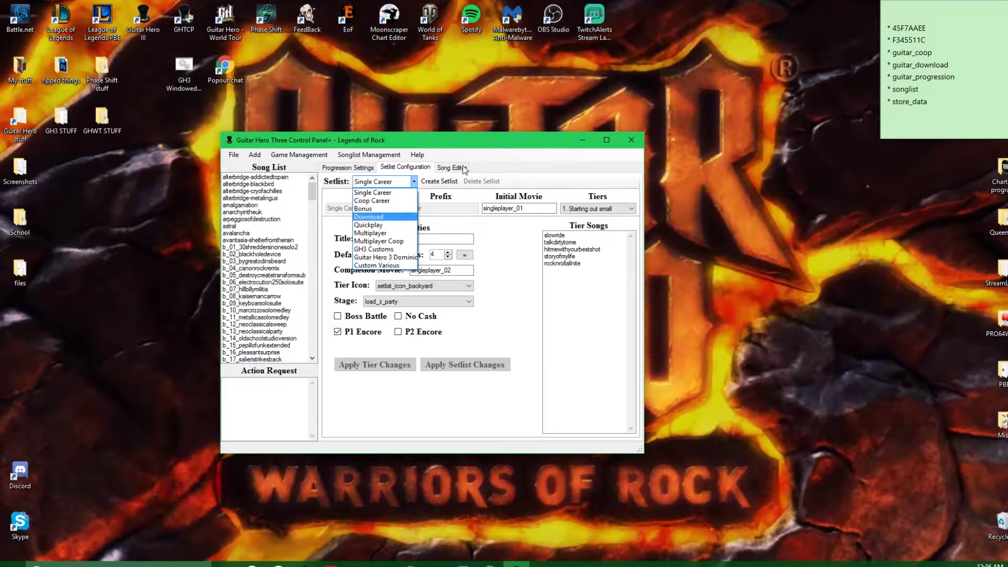
pyautogui.click(415, 182)
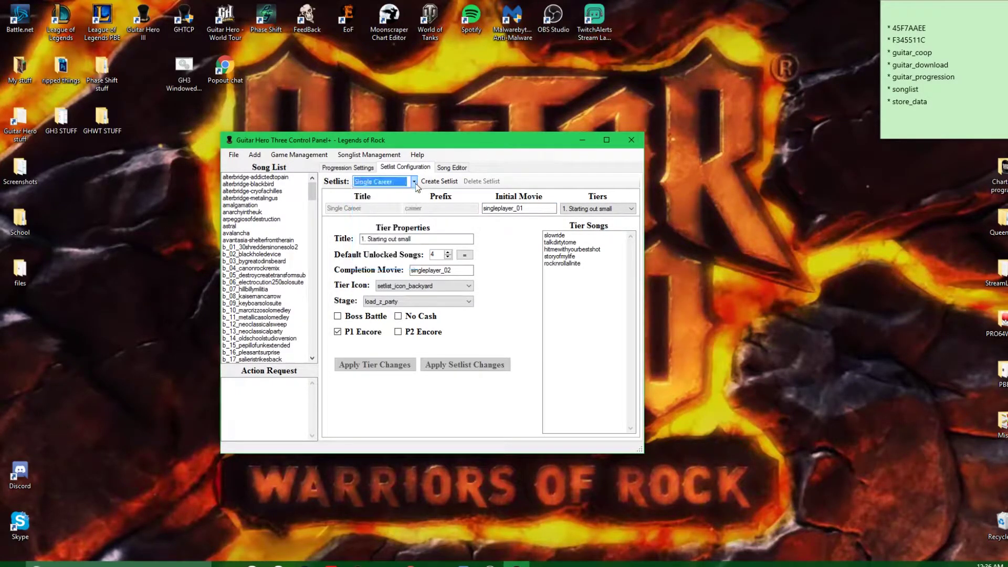
pyautogui.click(633, 145)
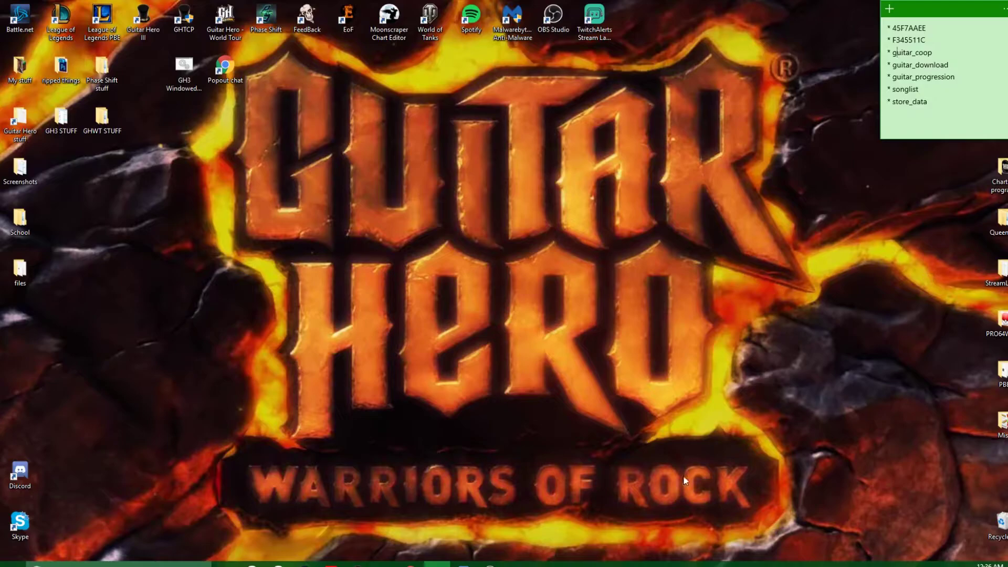
# Open the D:\Aspyr folder in a new File Explorer window.
pyautogui.click(384, 564)
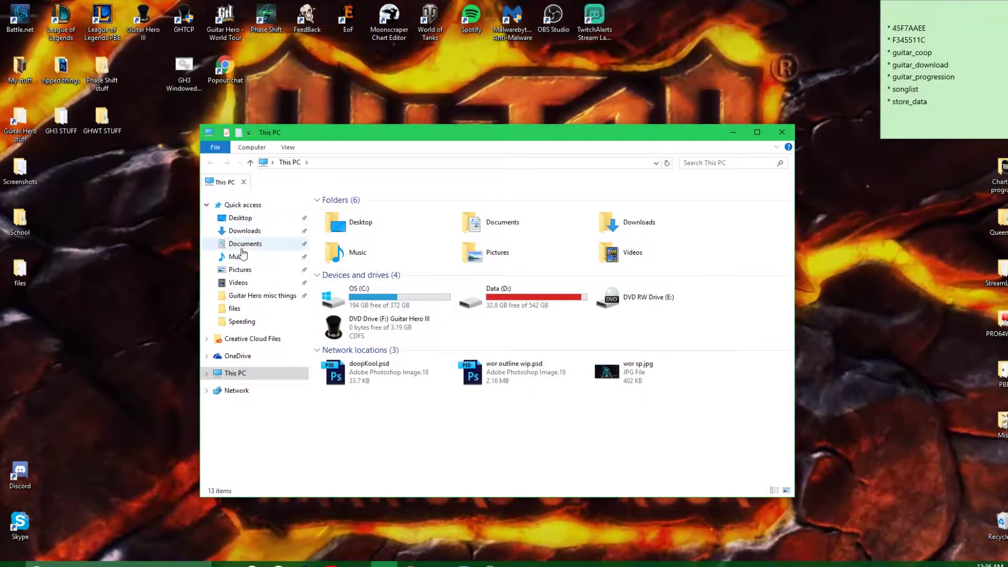
pyautogui.doubleClick(498, 298)
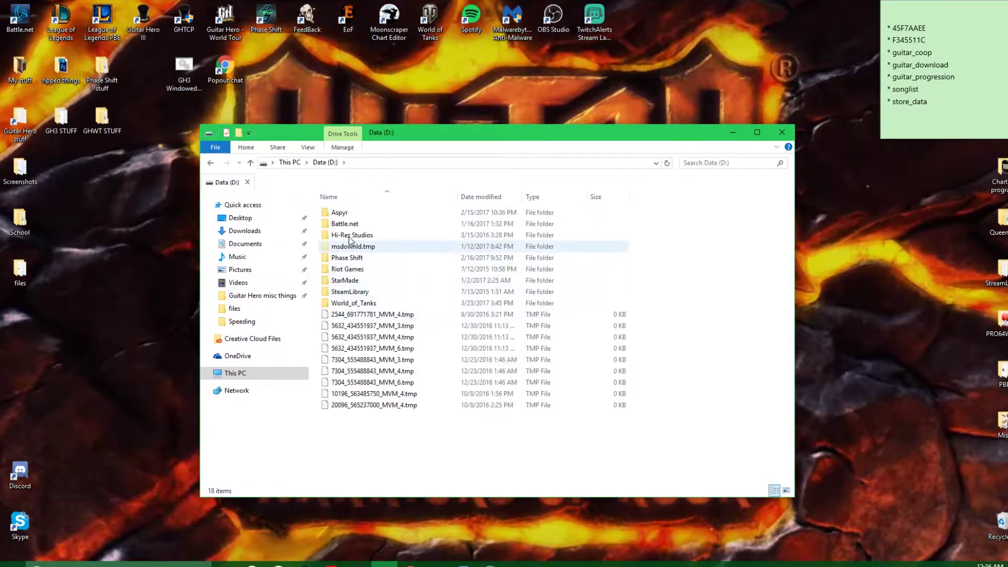
pyautogui.doubleClick(352, 215)
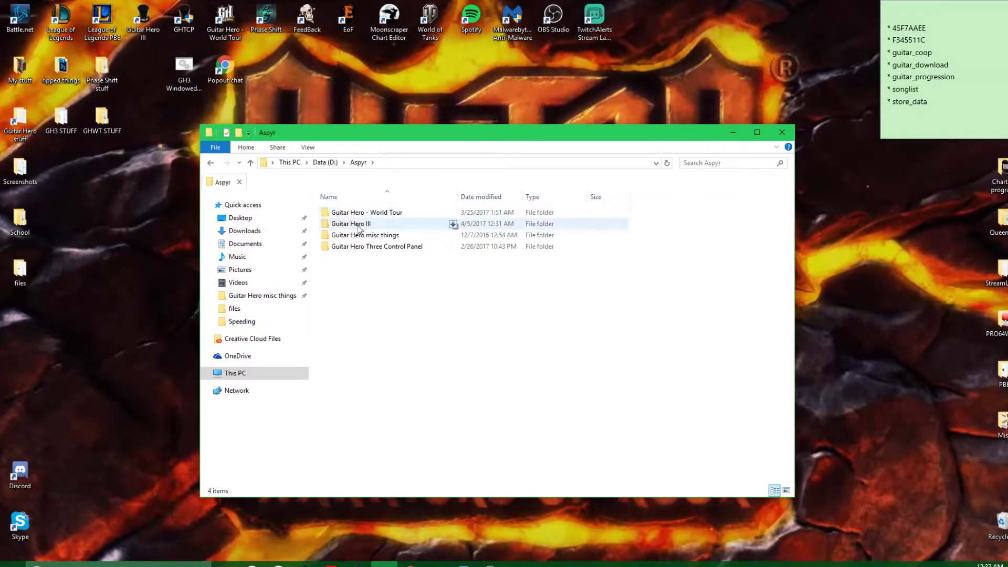
# Untick Read-only in Guitar Hero III's properties and apply it to all subfolders and files.
pyautogui.click(366, 225)
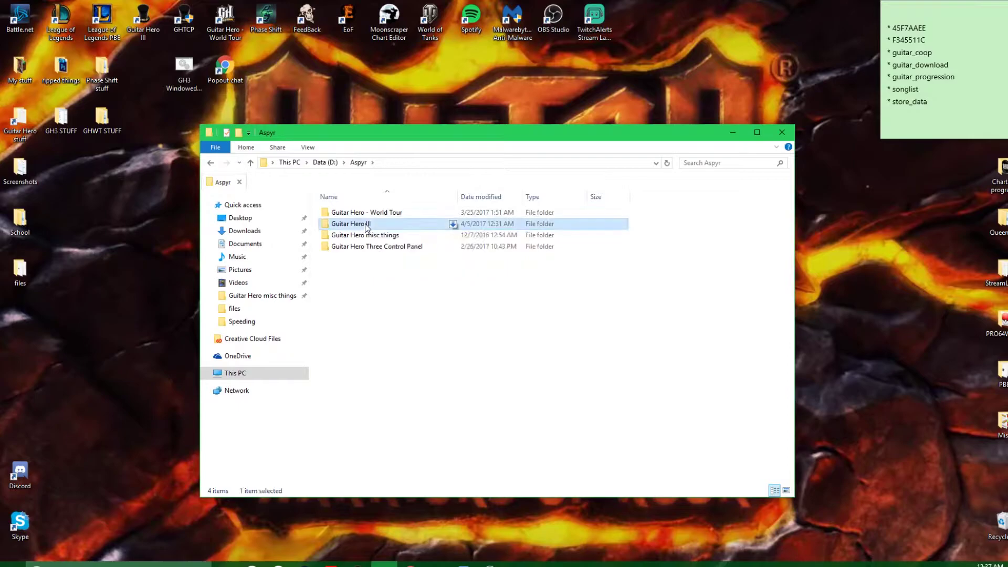
pyautogui.rightClick(365, 226)
pyautogui.click(422, 511)
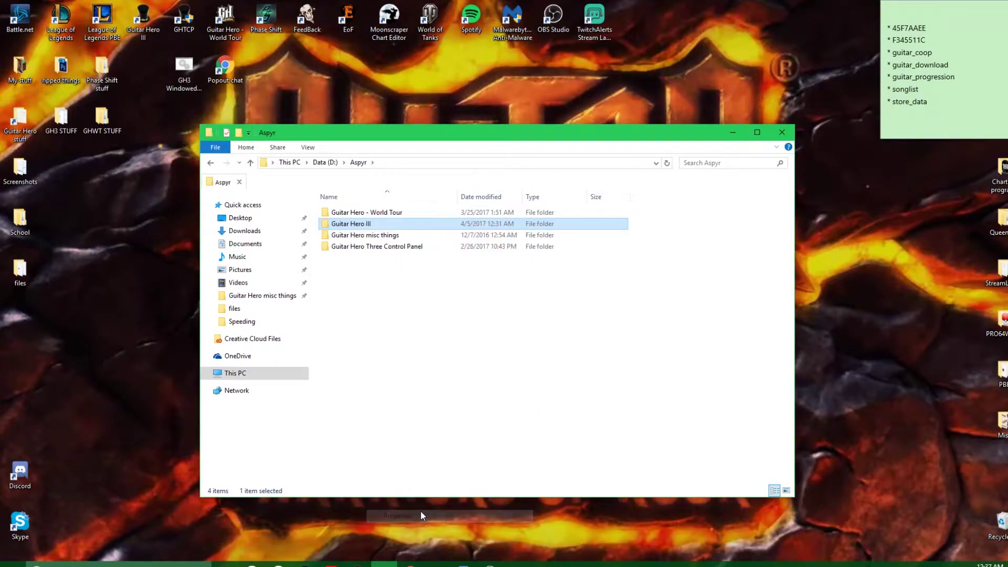
pyautogui.click(423, 392)
pyautogui.click(423, 393)
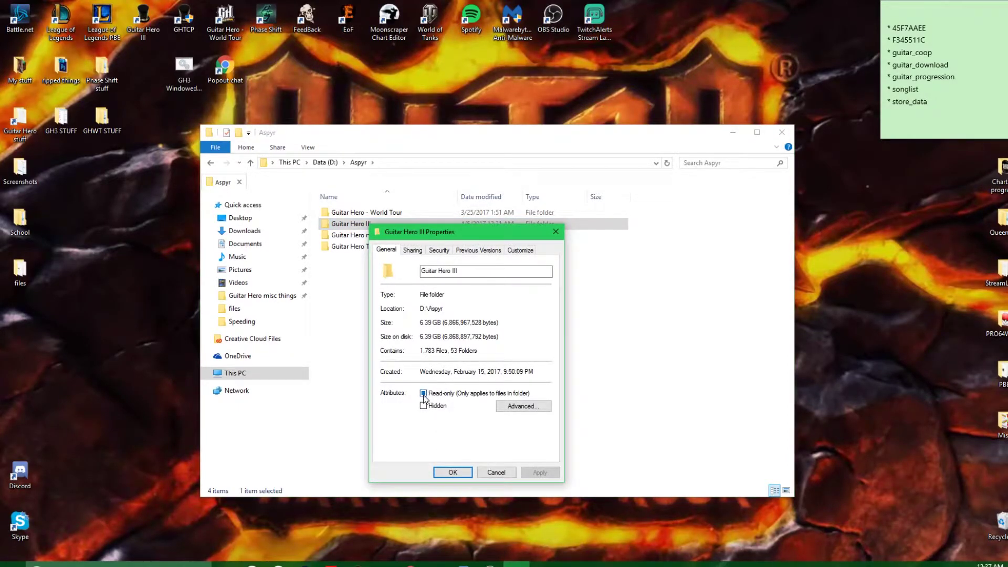
pyautogui.click(453, 472)
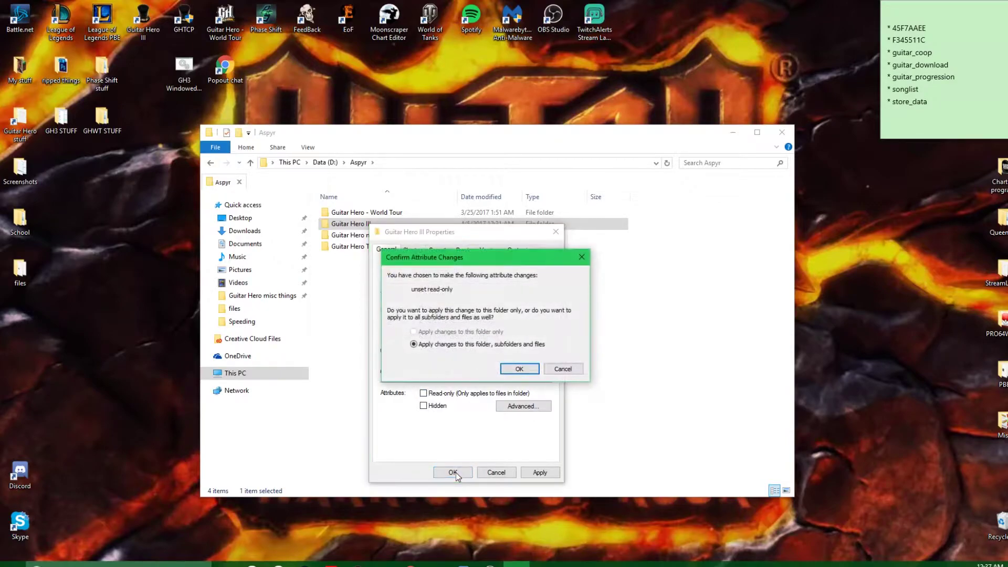
pyautogui.click(517, 370)
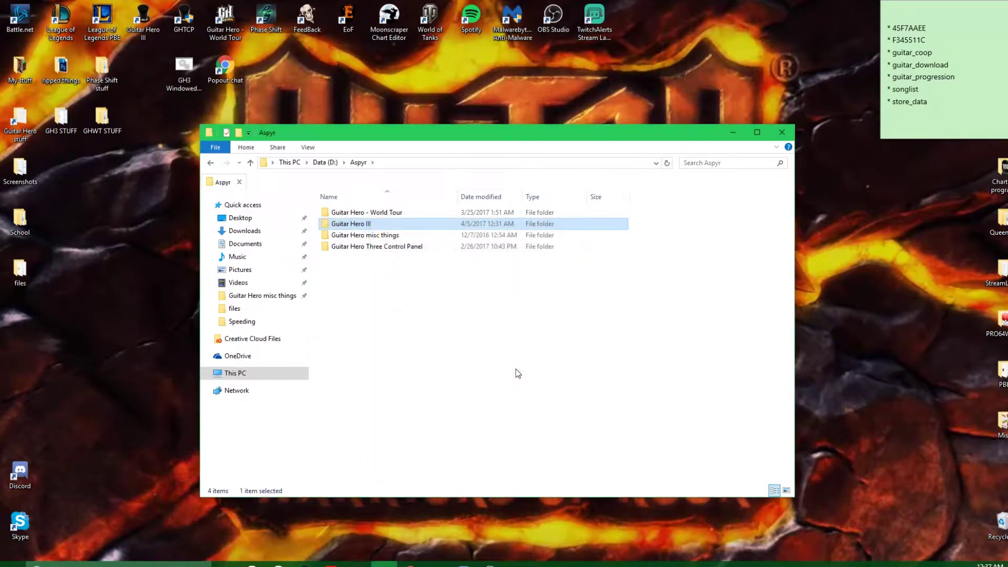
# Close the Aspyr window and run QueenBee.exe from QueenBee\QueenBee1.9 as administrator.
pyautogui.click(780, 132)
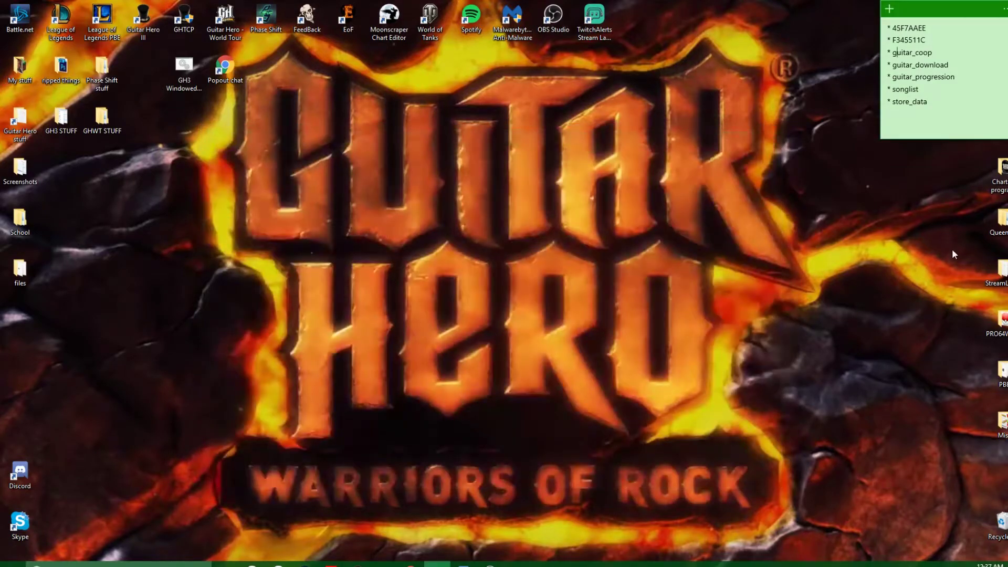
pyautogui.doubleClick(998, 231)
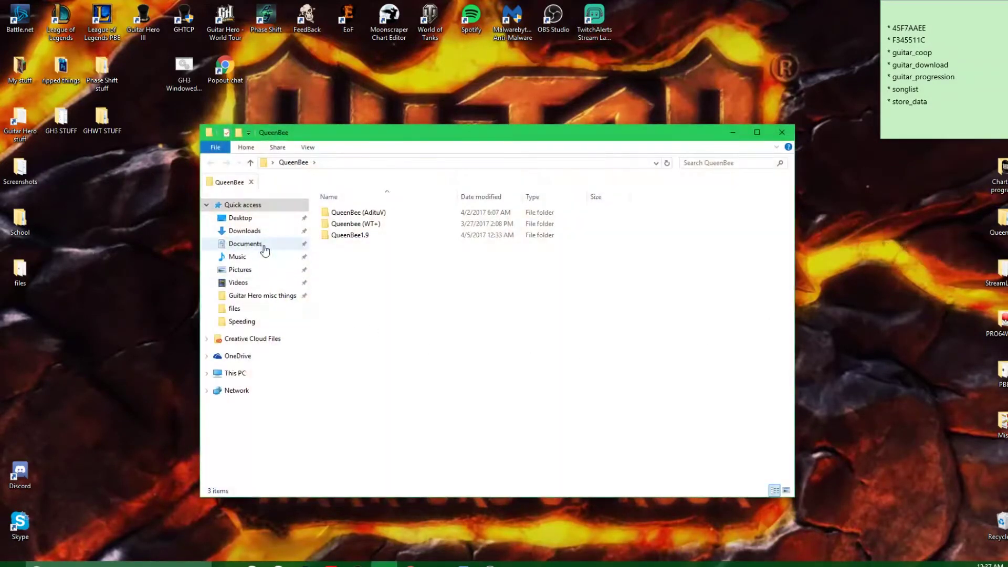
pyautogui.doubleClick(402, 235)
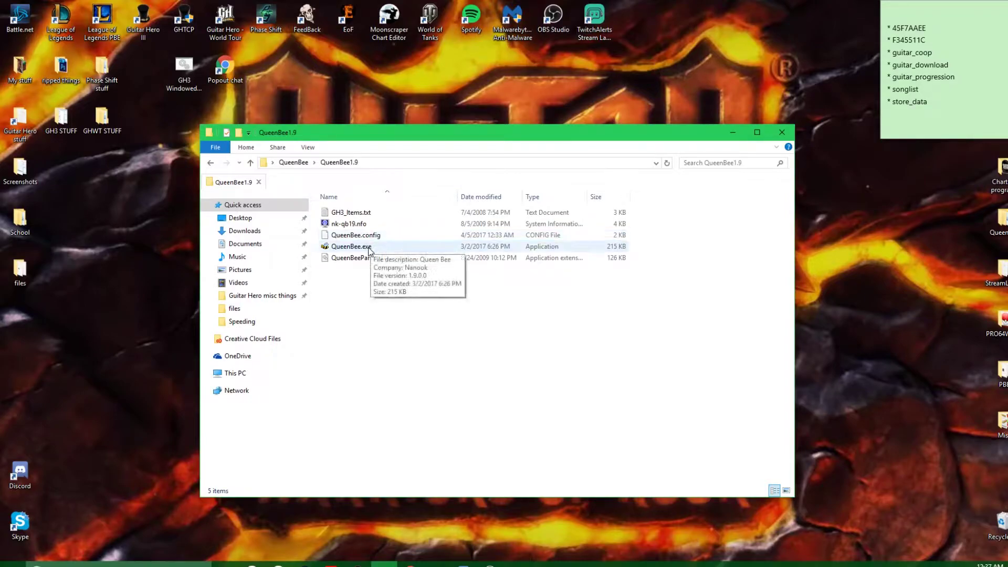
pyautogui.click(369, 251)
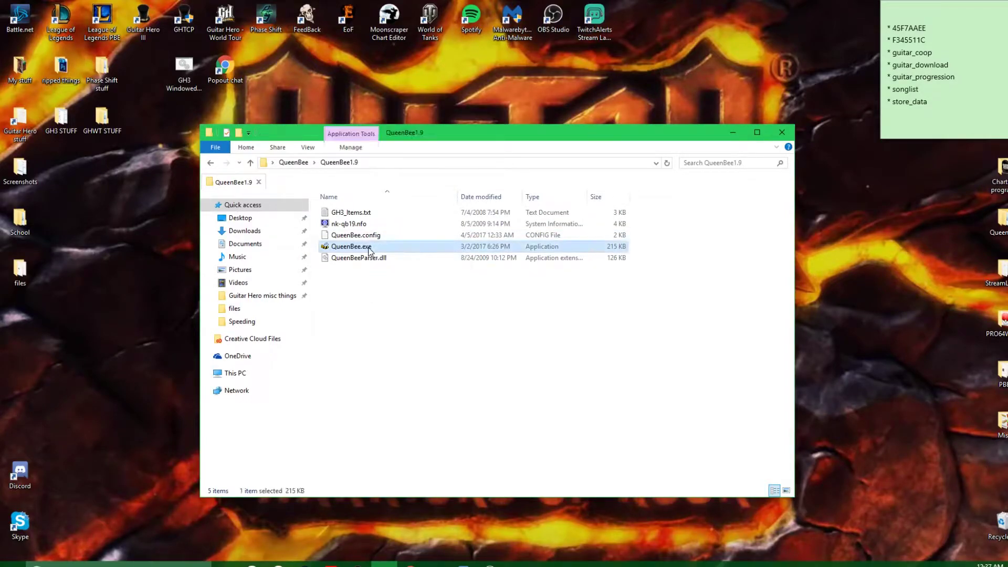
pyautogui.rightClick(353, 245)
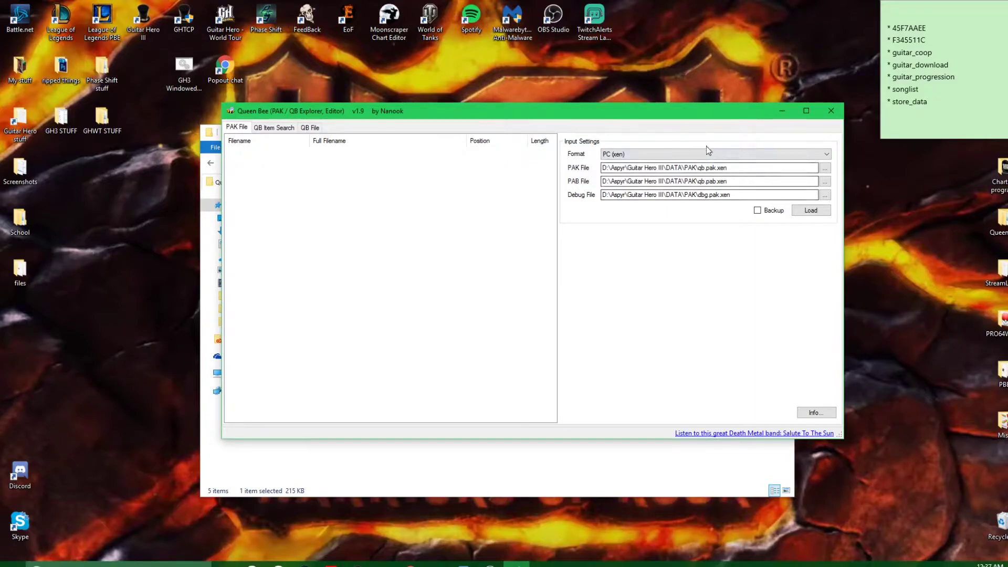
# Keep PC (xen) format and load qb.pak.xen from D:\Aspyr\Guitar Hero III\DATA\PAK as the PAK file.
pyautogui.click(677, 157)
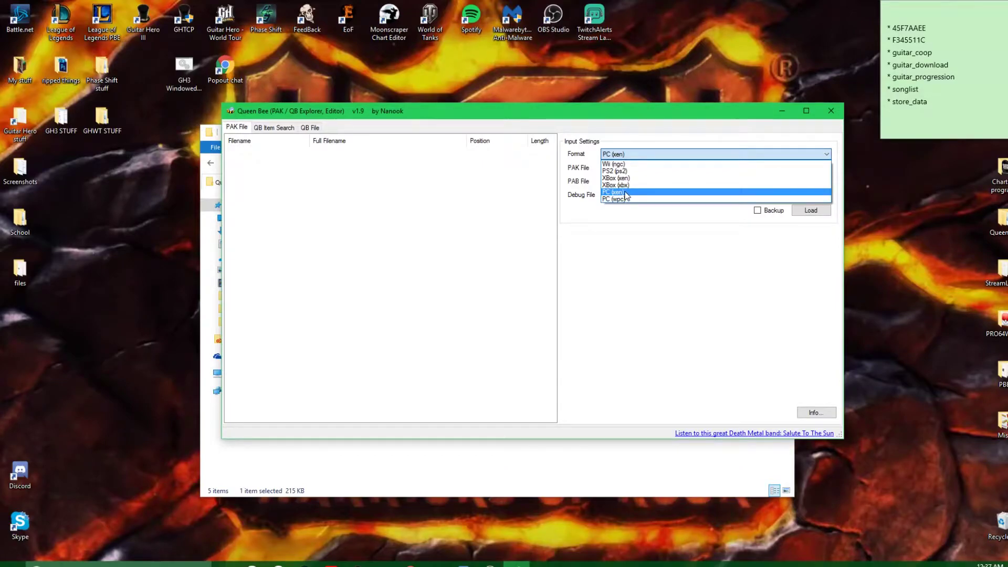
pyautogui.click(623, 193)
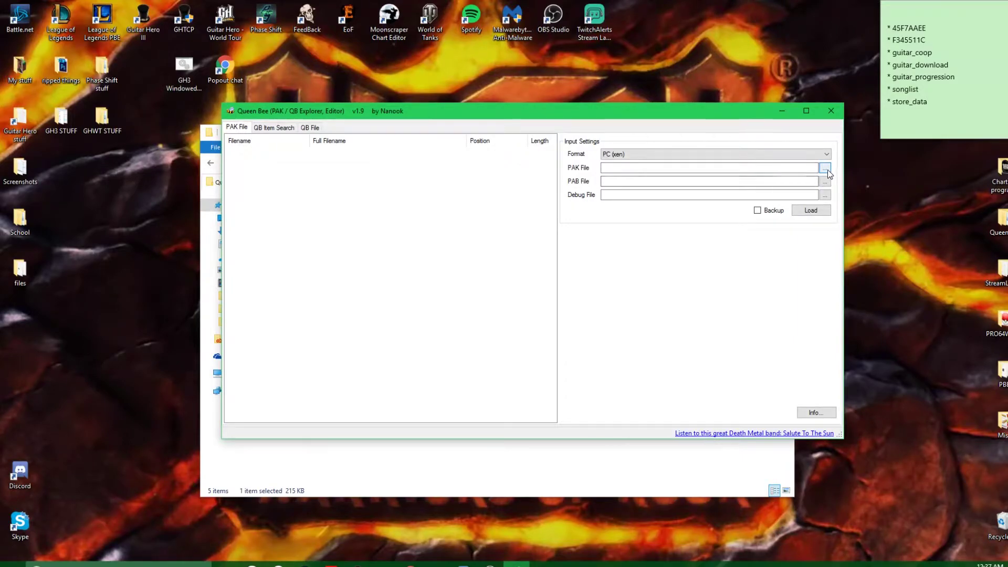
pyautogui.click(827, 169)
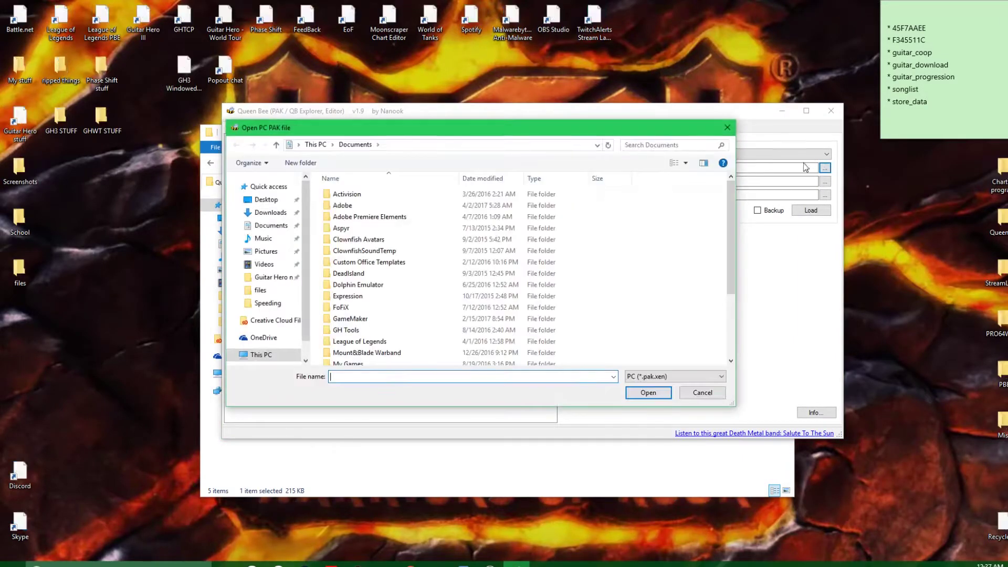
pyautogui.click(284, 278)
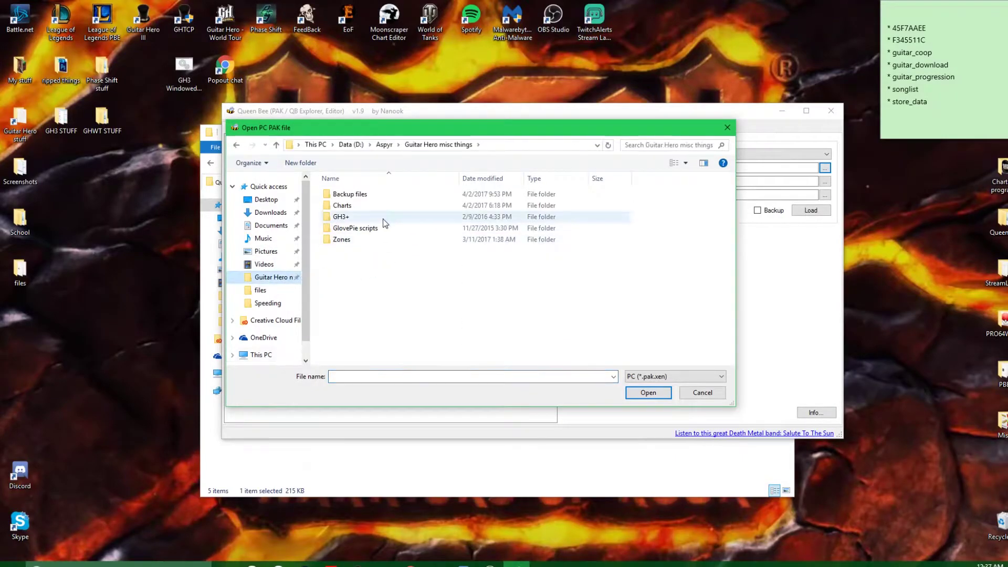
pyautogui.click(384, 144)
pyautogui.doubleClick(368, 206)
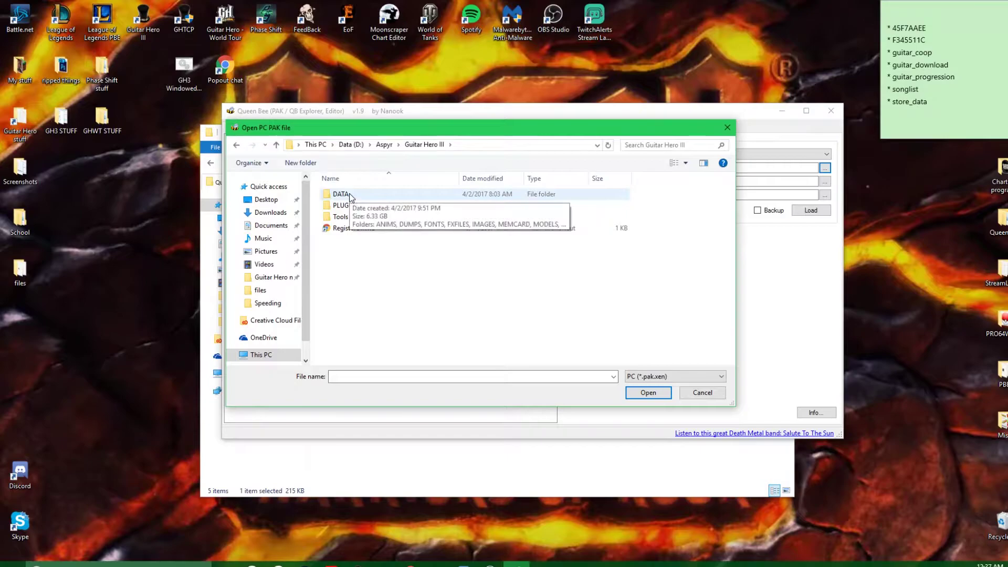
pyautogui.doubleClick(352, 196)
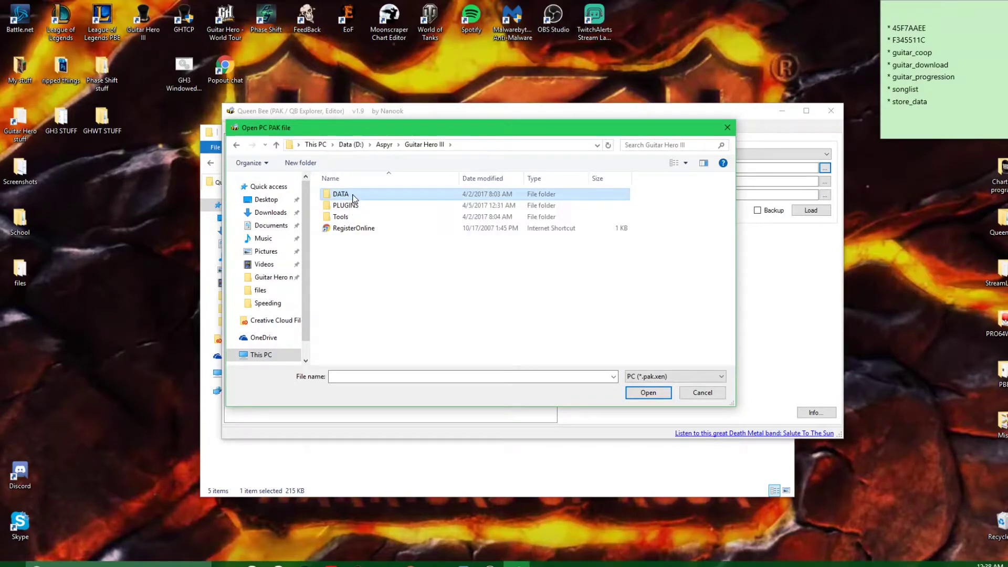
pyautogui.doubleClick(352, 296)
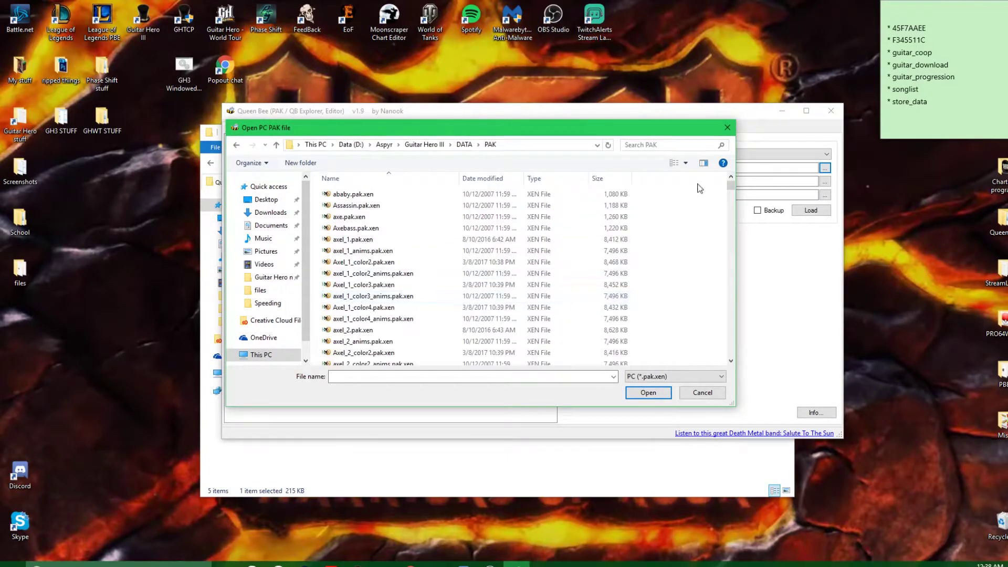
pyautogui.moveTo(731, 190); pyautogui.dragTo(724, 327)
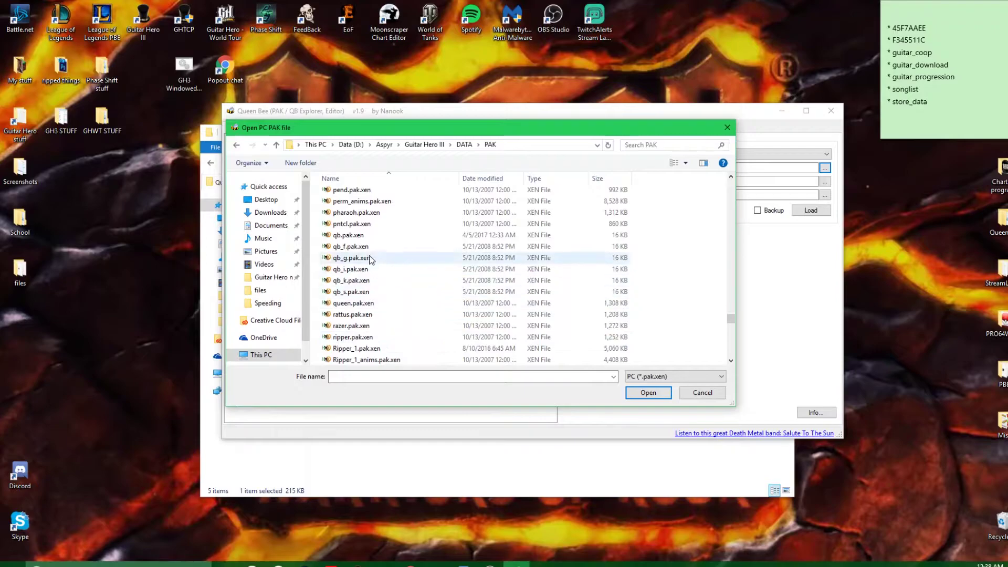
pyautogui.click(355, 238)
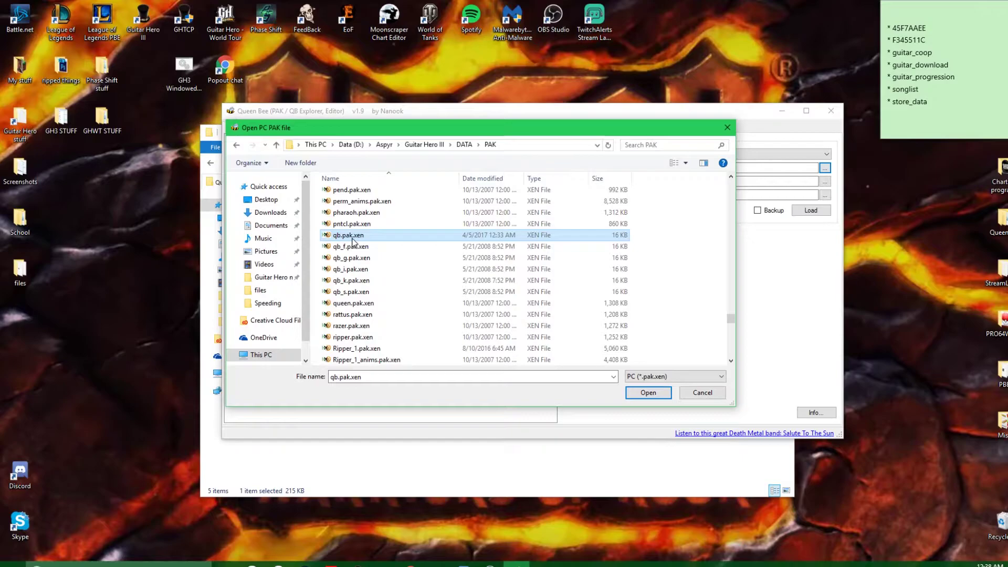
pyautogui.doubleClick(356, 240)
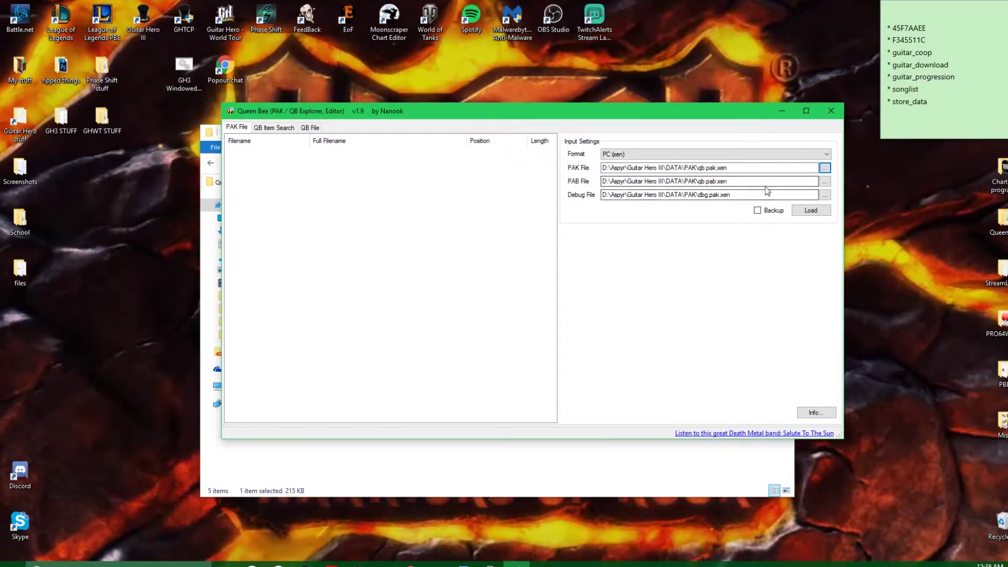
# Load qb.pak.xen's 463 files, then create a desktop folder named 'queenbee setlist stuff'.
pyautogui.click(812, 212)
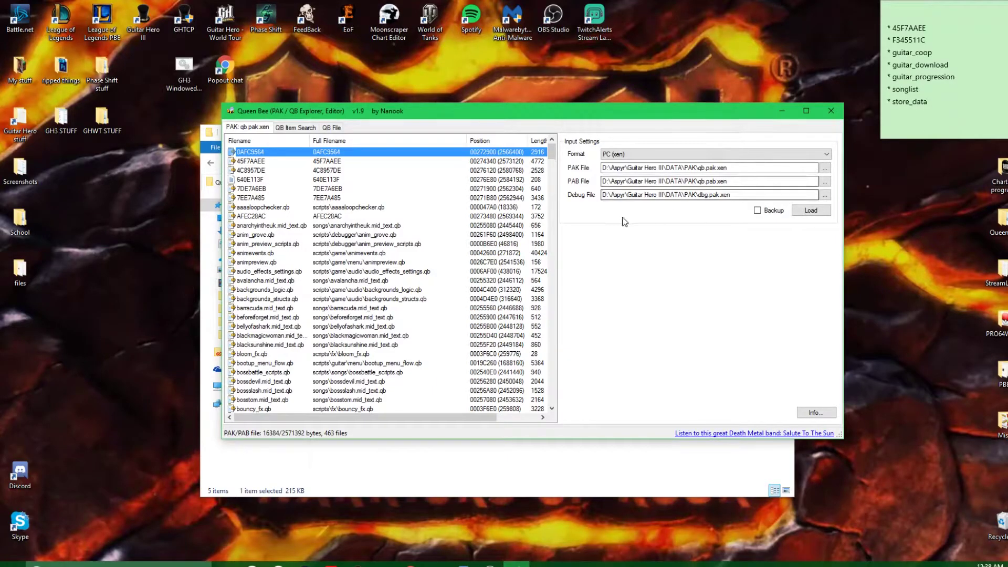
pyautogui.rightClick(123, 281)
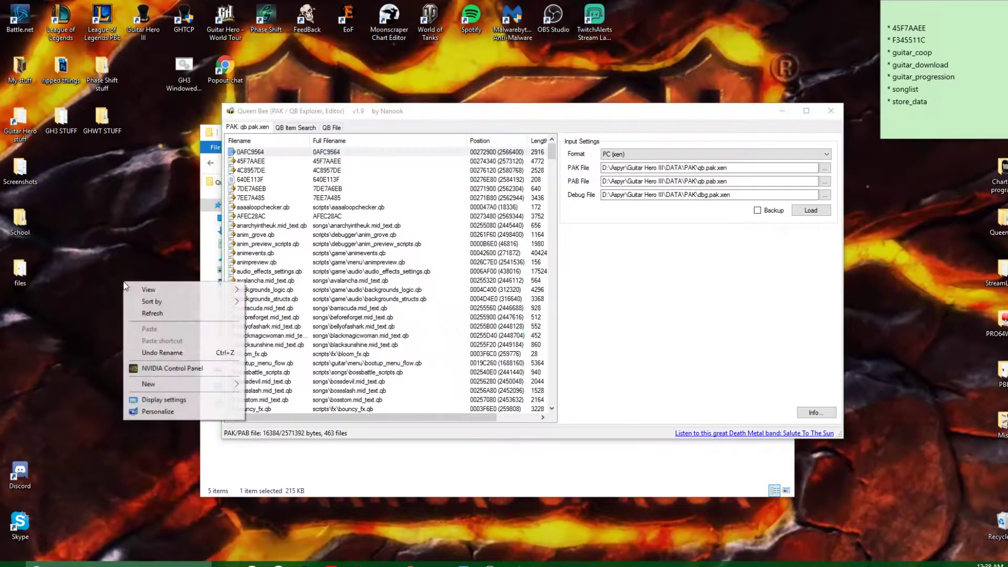
pyautogui.moveTo(156, 386)
pyautogui.click(265, 384)
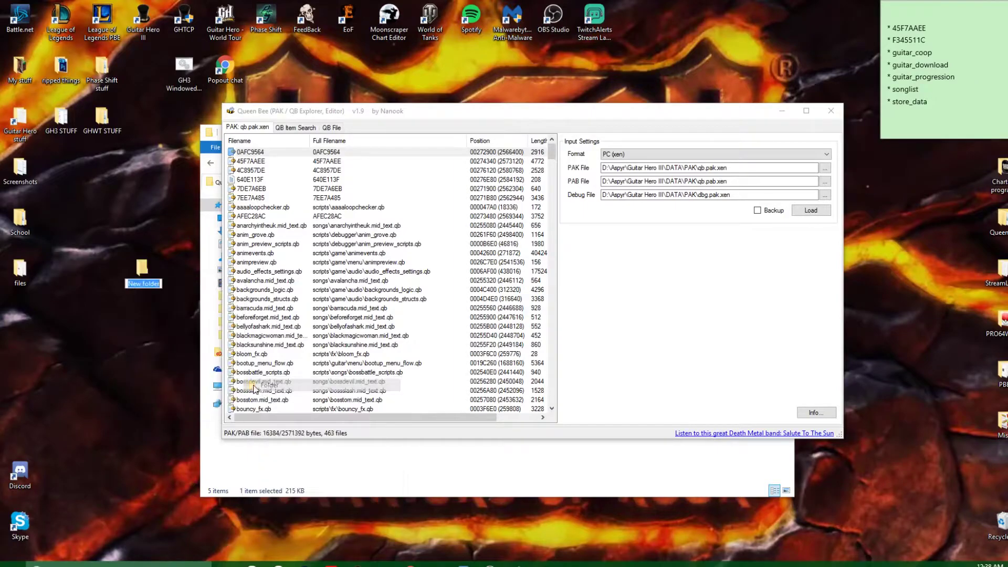
pyautogui.write('qu')
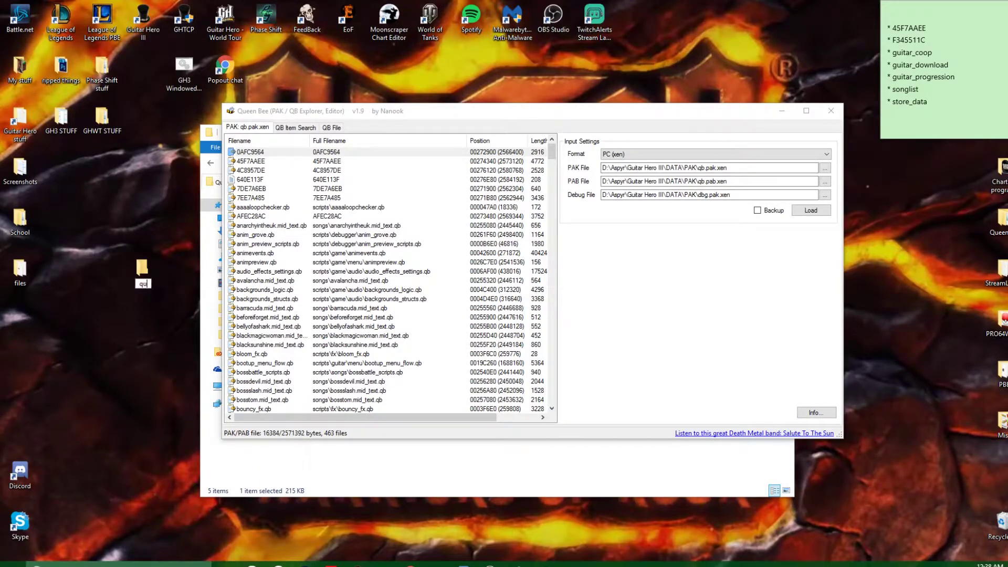
pyautogui.write('eenbee setlist')
pyautogui.write(' stuff')
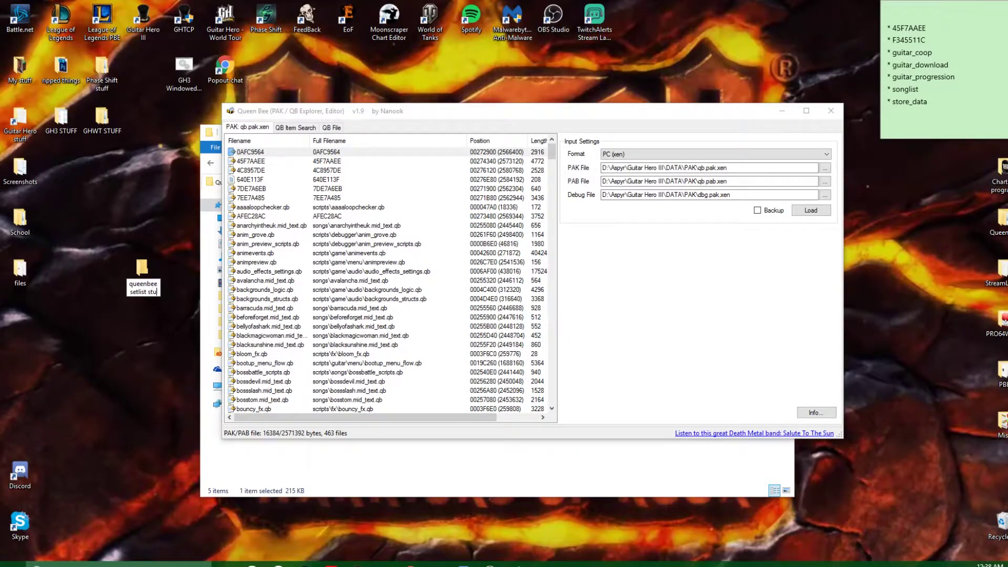
pyautogui.press('Return')
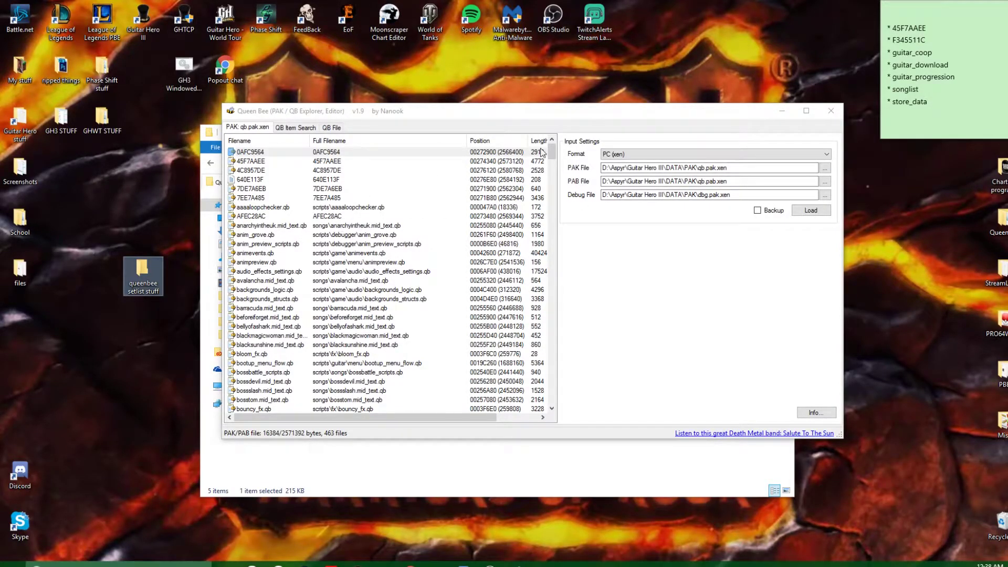
# Extract 45F7AAEE from the PAK list as 45F7AAEE.qb.xen into Desktop\queenbee setlist stuff.
pyautogui.click(893, 29)
pyautogui.moveTo(895, 30); pyautogui.dragTo(912, 30)
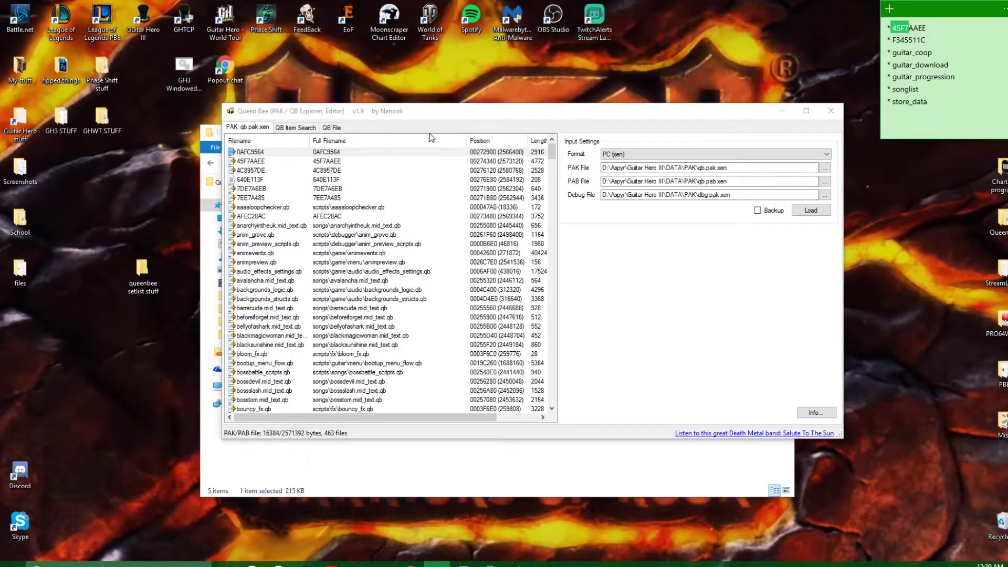
pyautogui.click(334, 162)
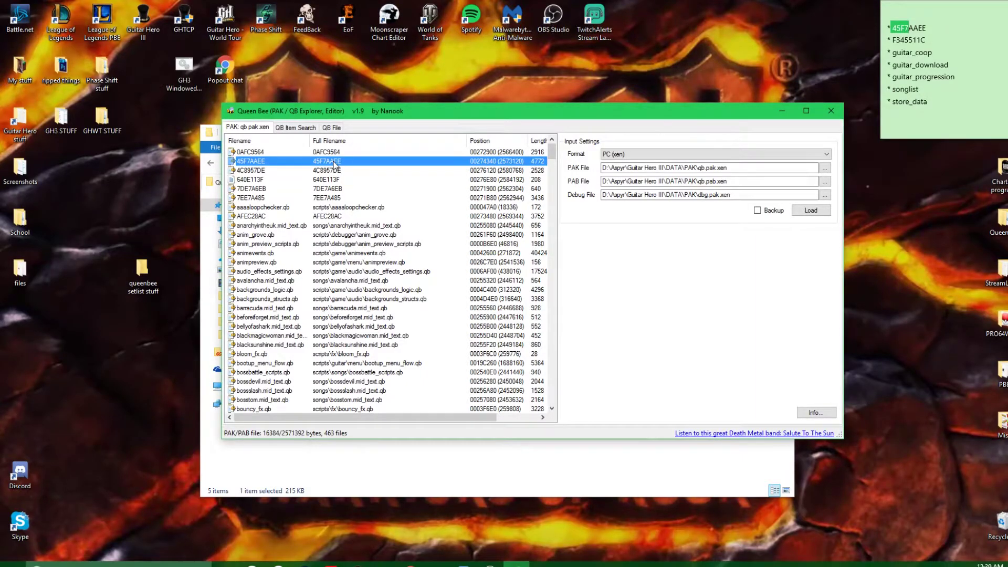
pyautogui.rightClick(334, 162)
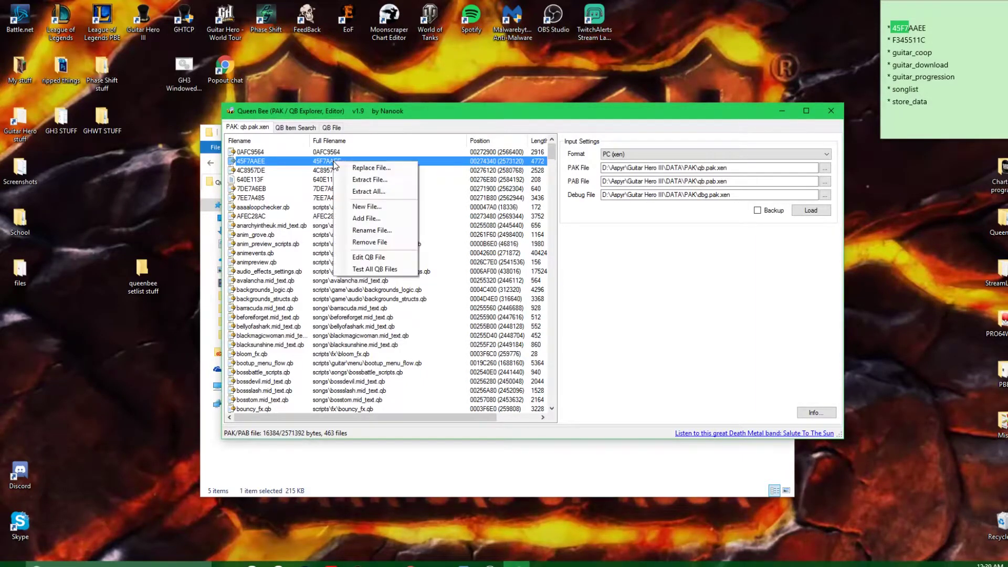
pyautogui.click(368, 180)
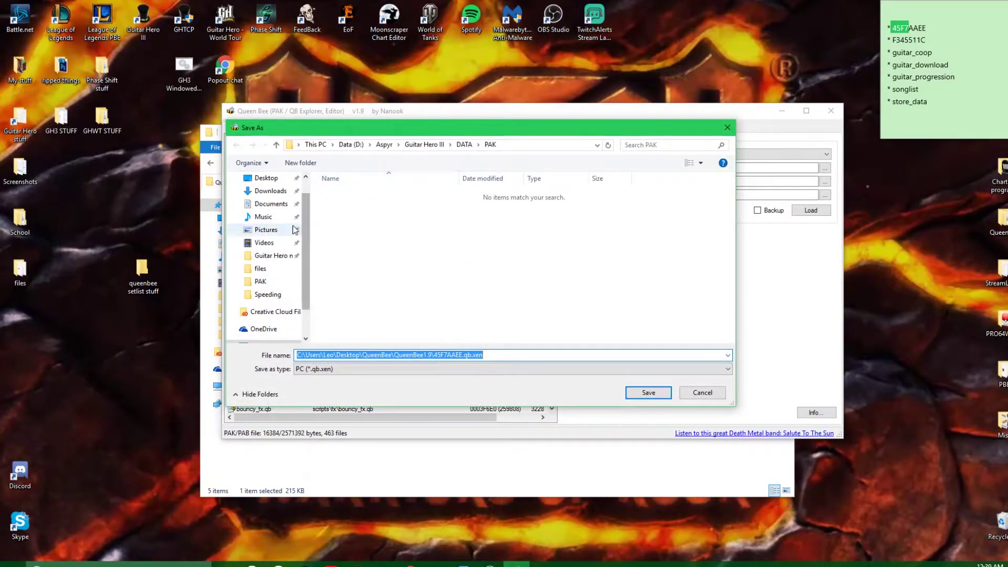
pyautogui.scroll(2, 278, 215)
pyautogui.click(275, 211)
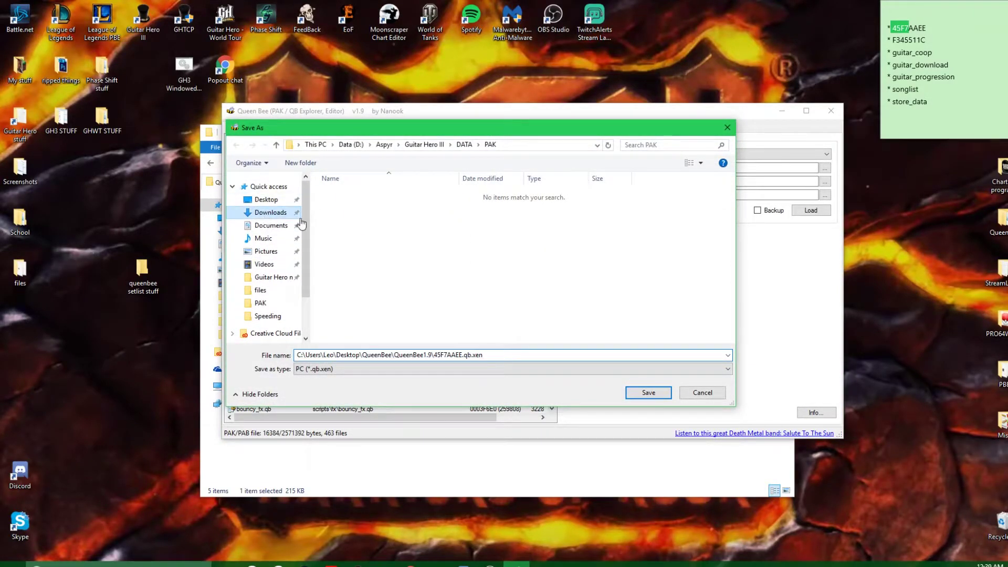
pyautogui.click(273, 201)
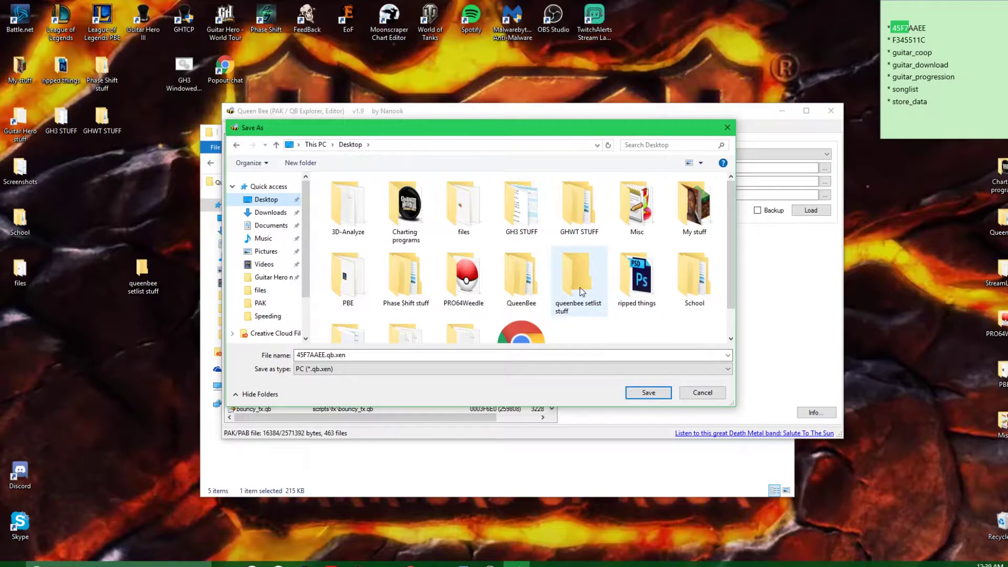
pyautogui.doubleClick(582, 292)
pyautogui.click(365, 369)
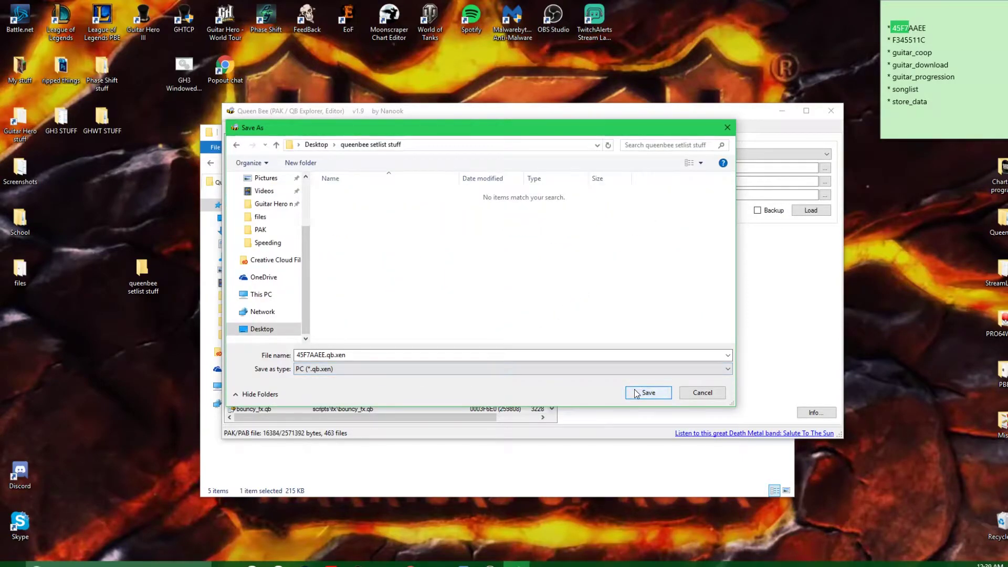
pyautogui.click(636, 394)
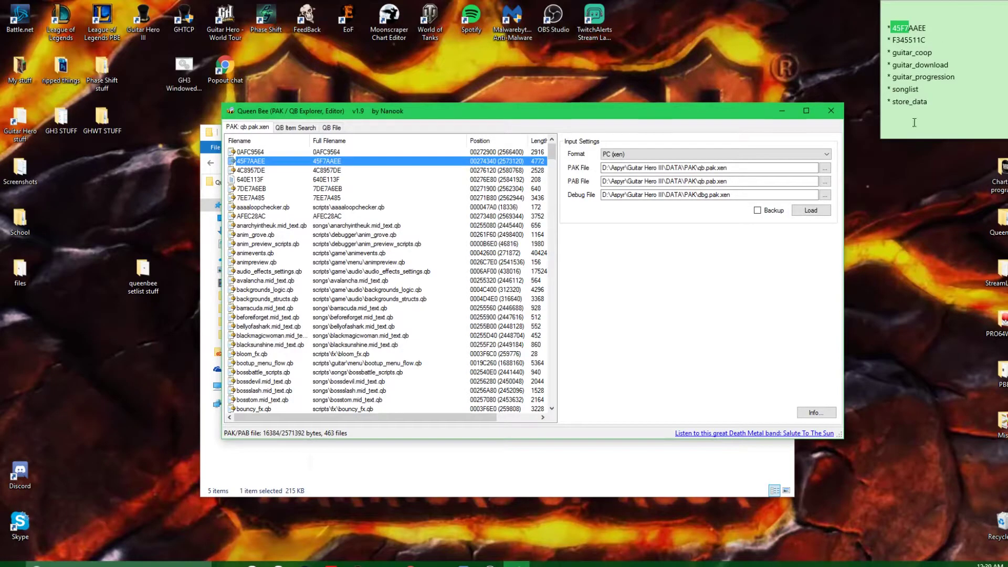
# Extract F345511C as F345511C.qb.xen into the same queenbee setlist stuff folder.
pyautogui.click(900, 40)
pyautogui.scroll(-6, 433, 214)
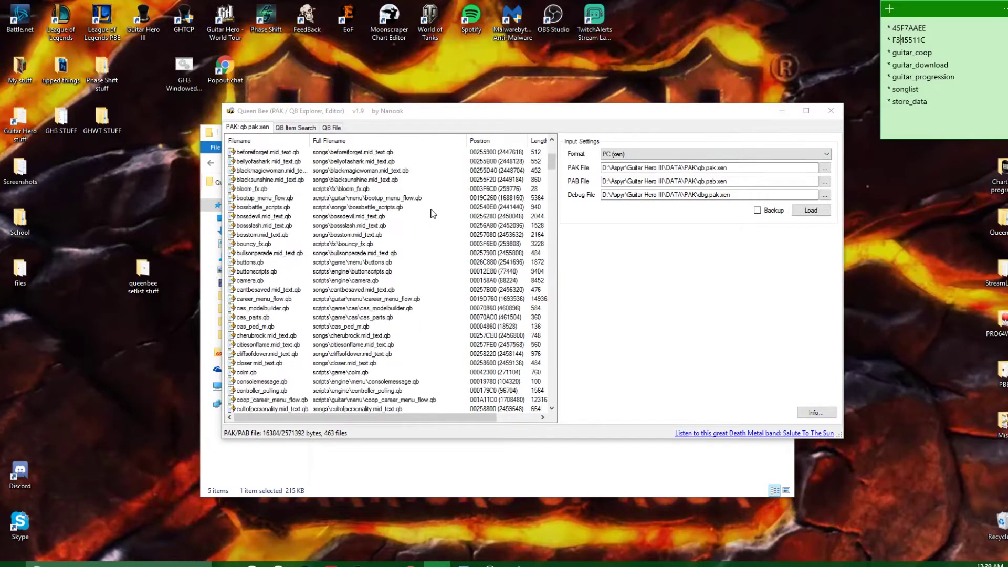
pyautogui.scroll(-7, 410, 220)
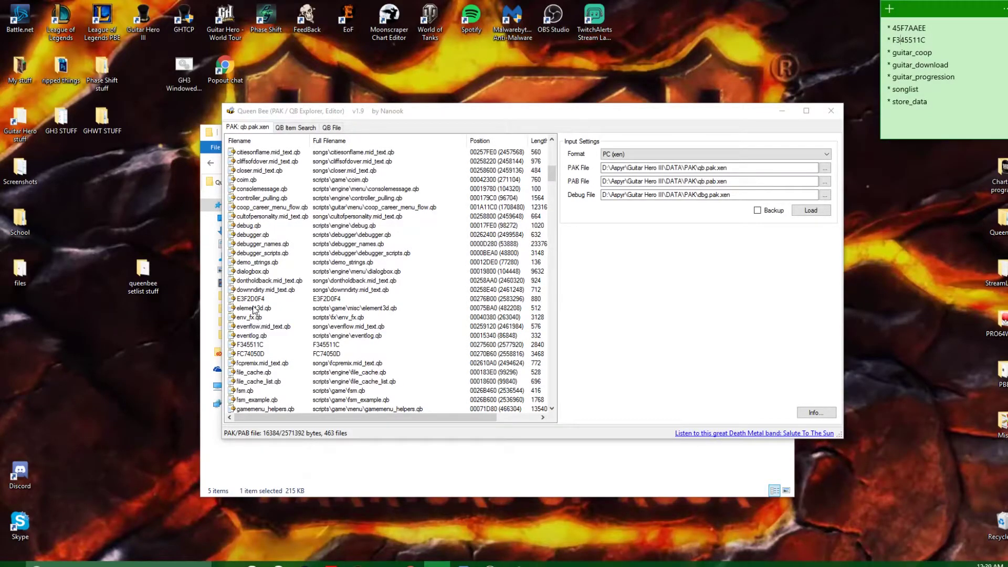
pyautogui.click(250, 346)
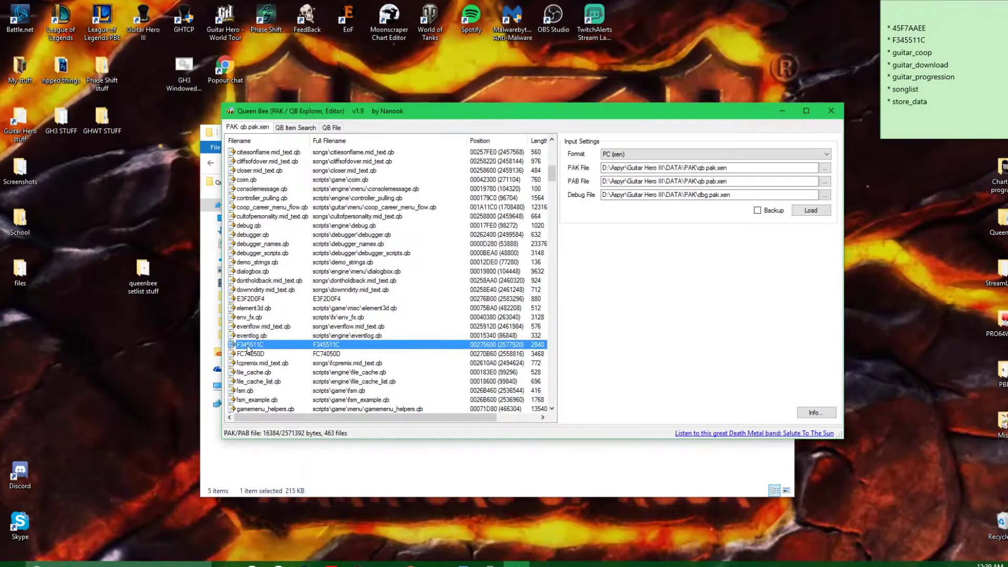
pyautogui.rightClick(247, 344)
pyautogui.click(280, 363)
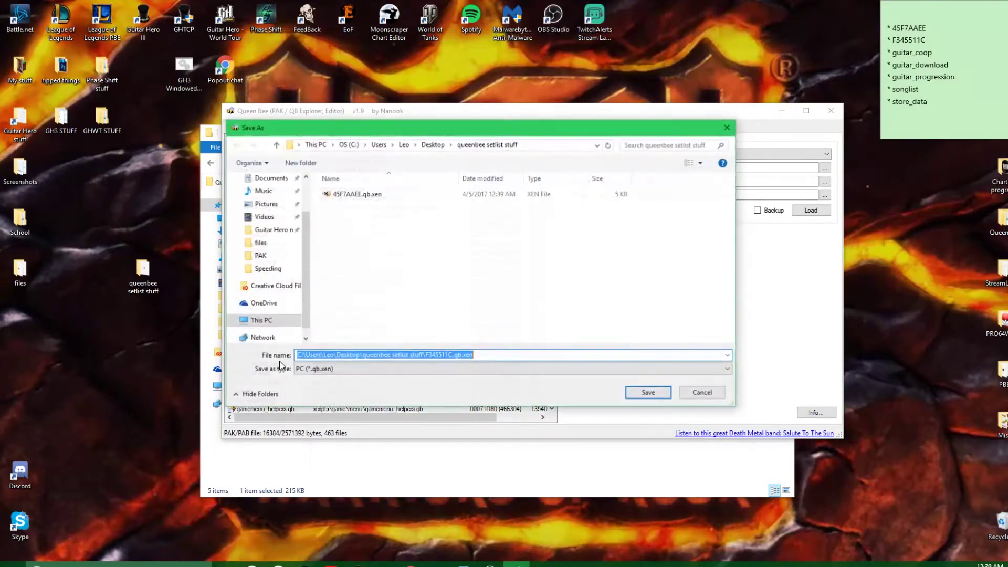
pyautogui.click(455, 355)
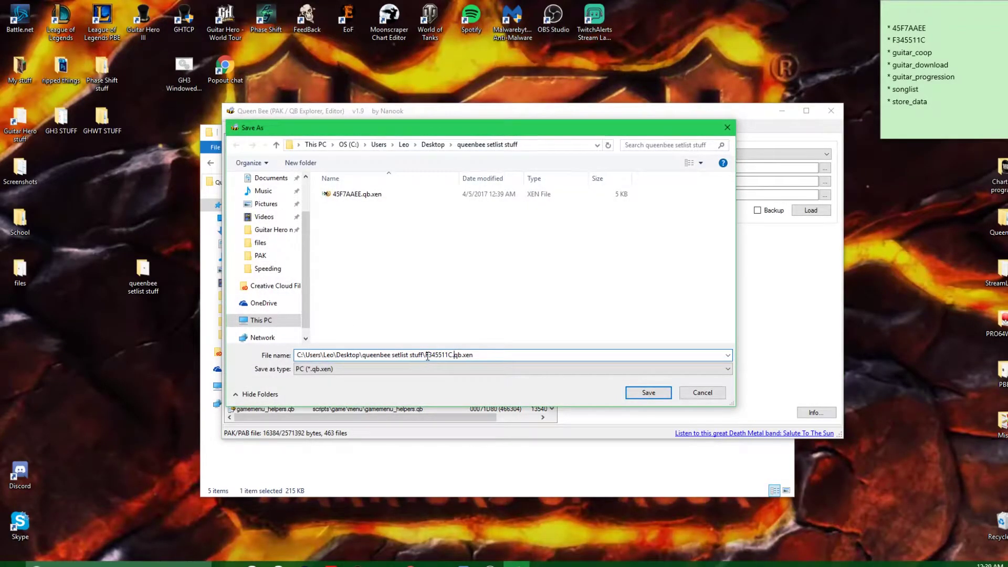
pyautogui.moveTo(425, 354); pyautogui.dragTo(293, 351)
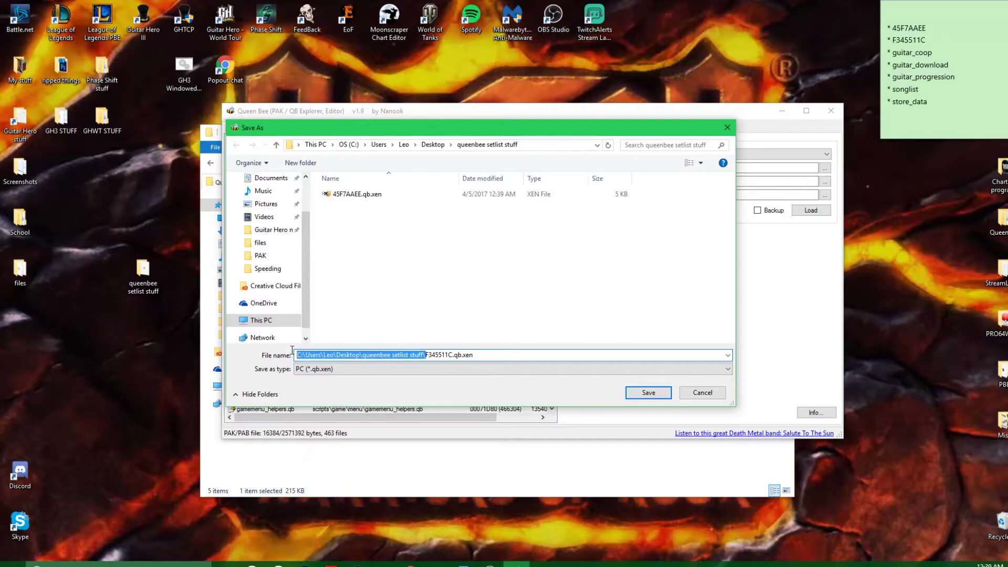
pyautogui.press('Return')
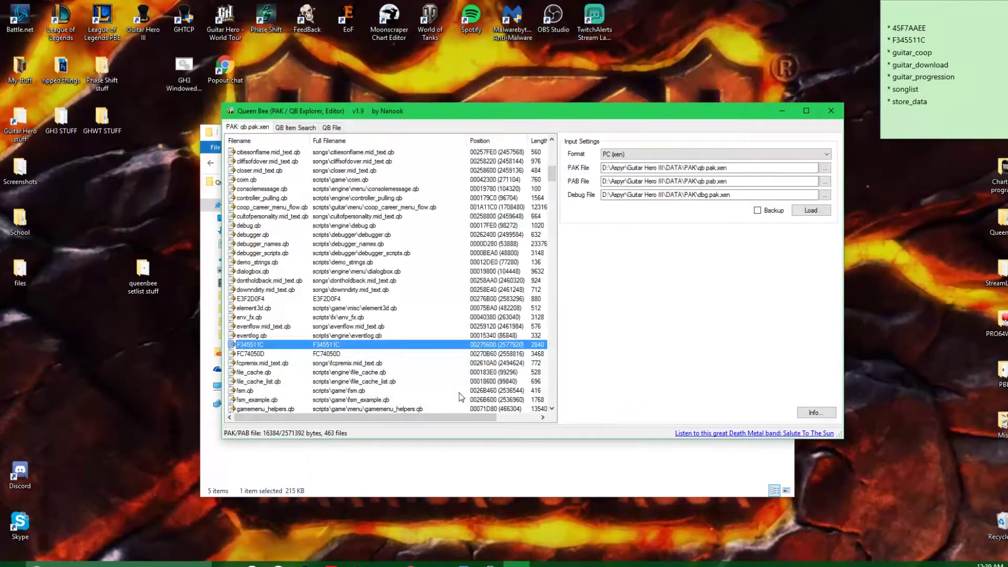
# Verify both extracted files in queenbee setlist stuff, then open the desktop 'files' folder of seven .qb.xen files.
pyautogui.click(435, 467)
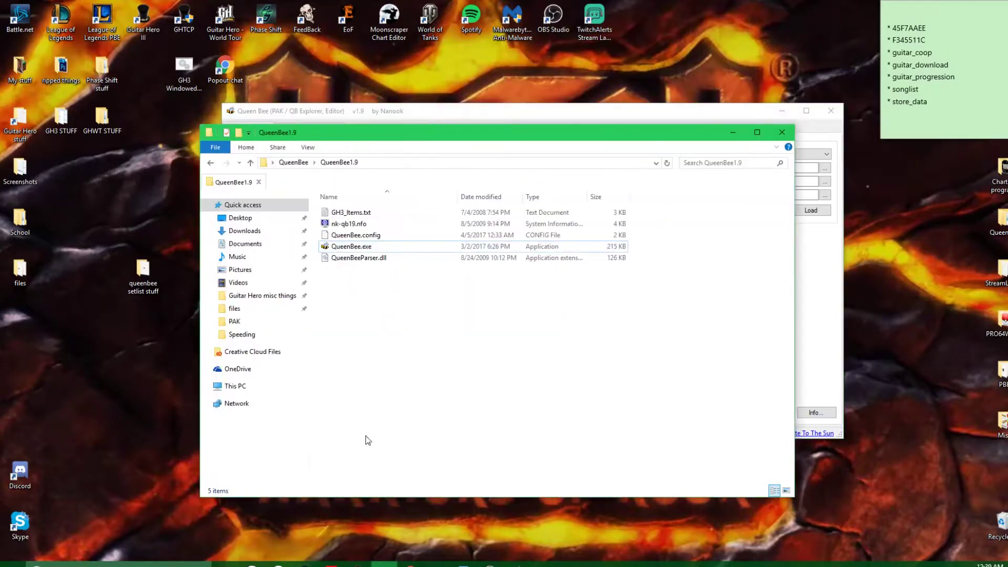
pyautogui.doubleClick(145, 275)
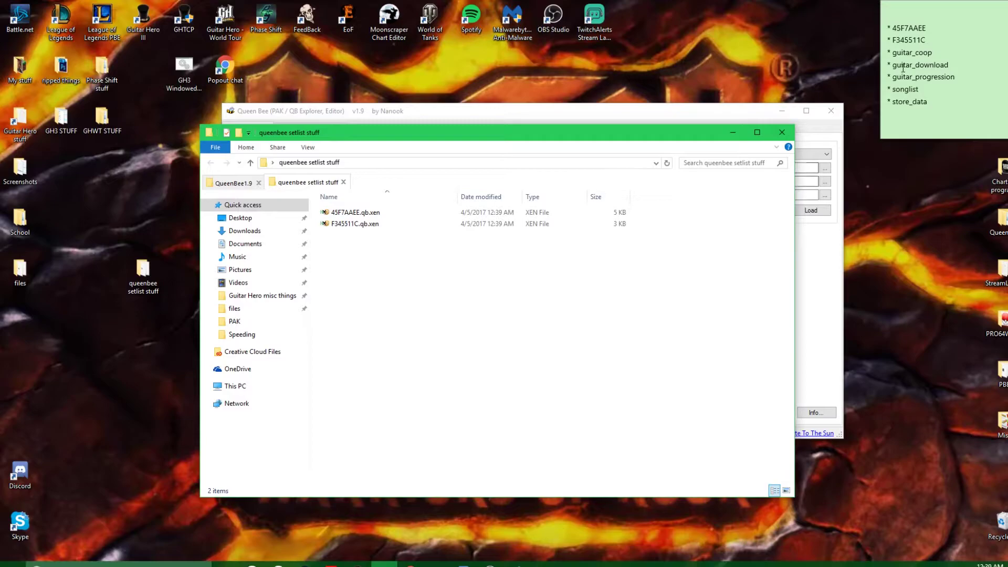
pyautogui.moveTo(887, 52); pyautogui.dragTo(922, 100)
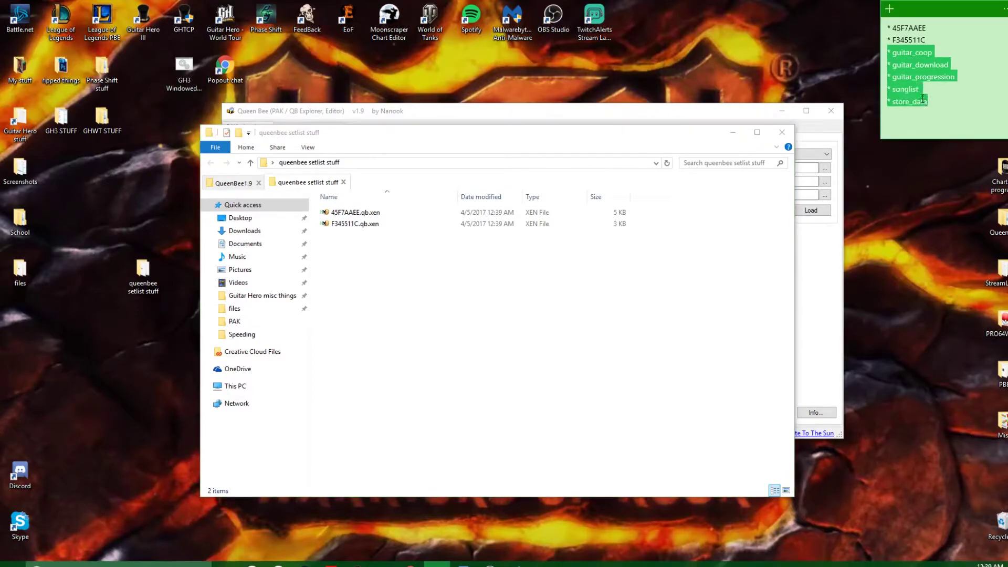
pyautogui.click(924, 106)
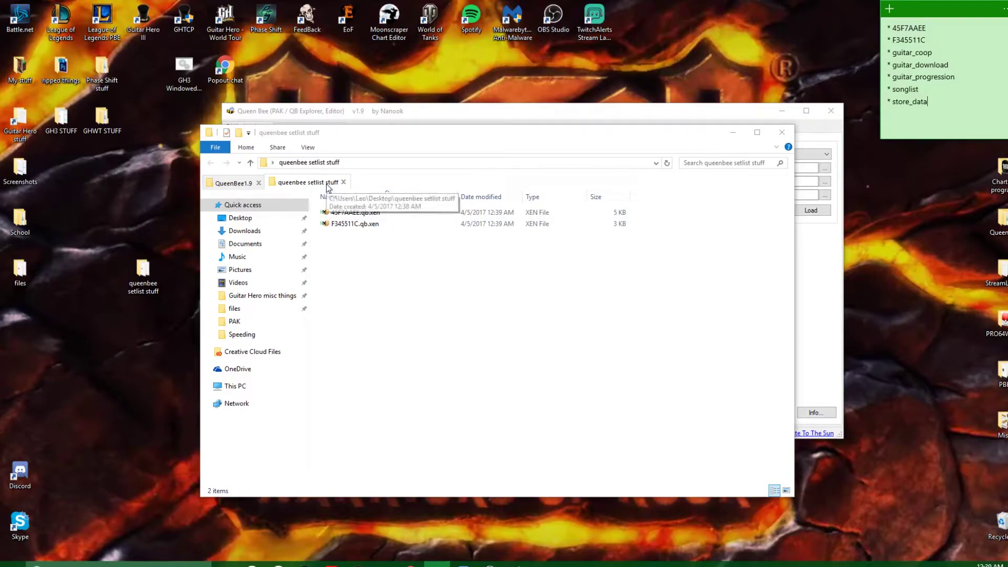
pyautogui.click(343, 182)
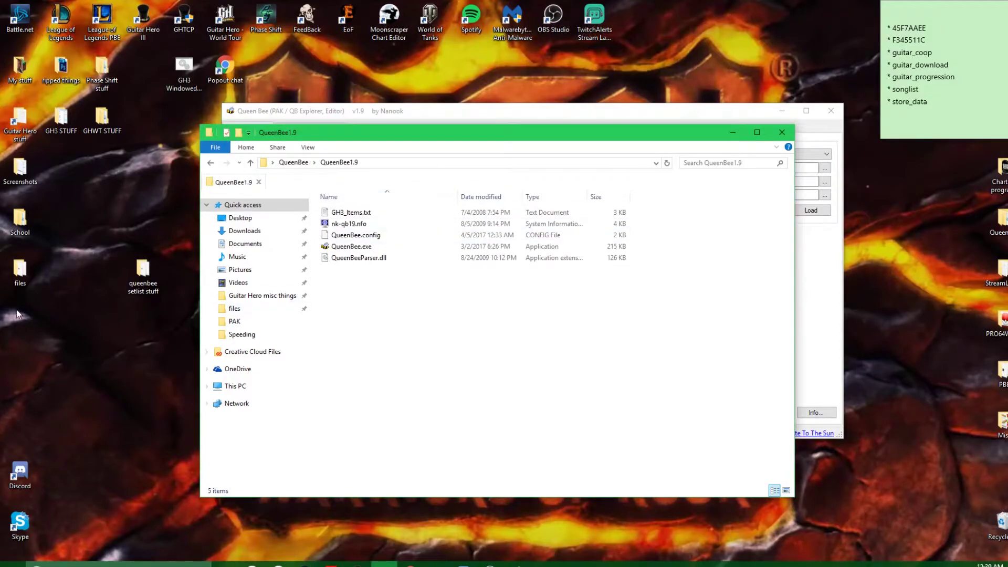
pyautogui.doubleClick(20, 270)
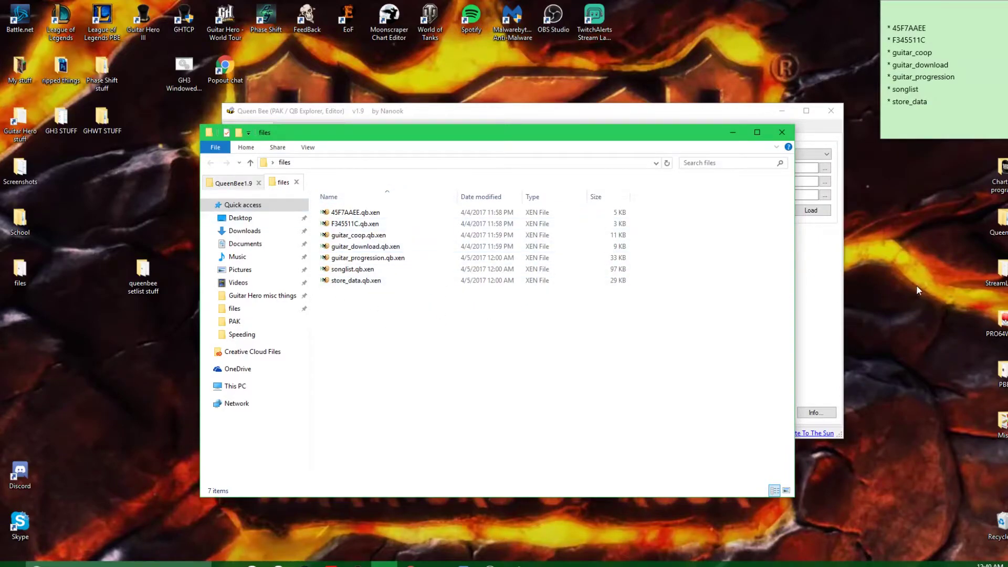
# Close Queen Bee and browse to Zones > ~~UPDATED~~ > ZONES - WoR Zone things > GH3PC - WoR Mod Installer.
pyautogui.click(807, 273)
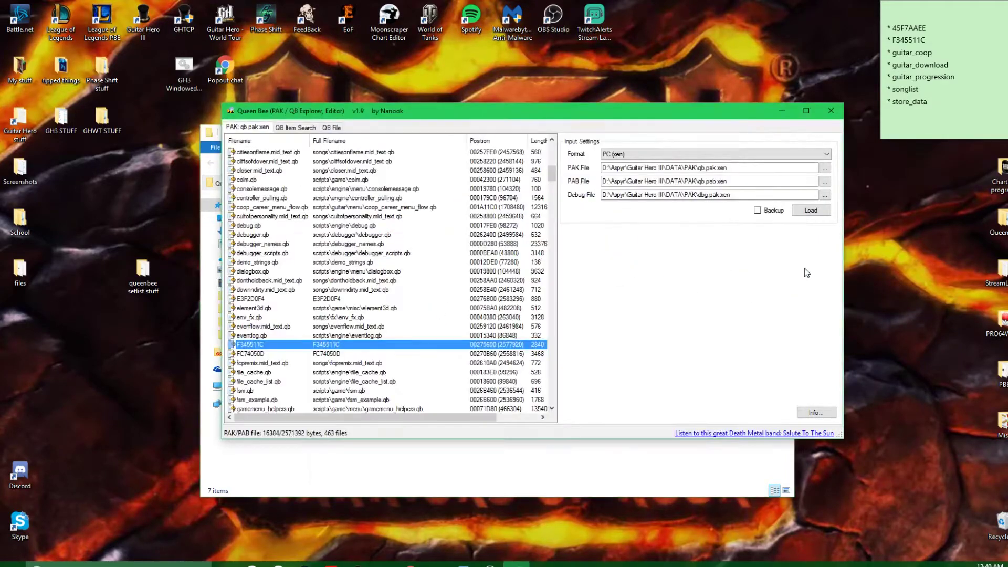
pyautogui.click(830, 111)
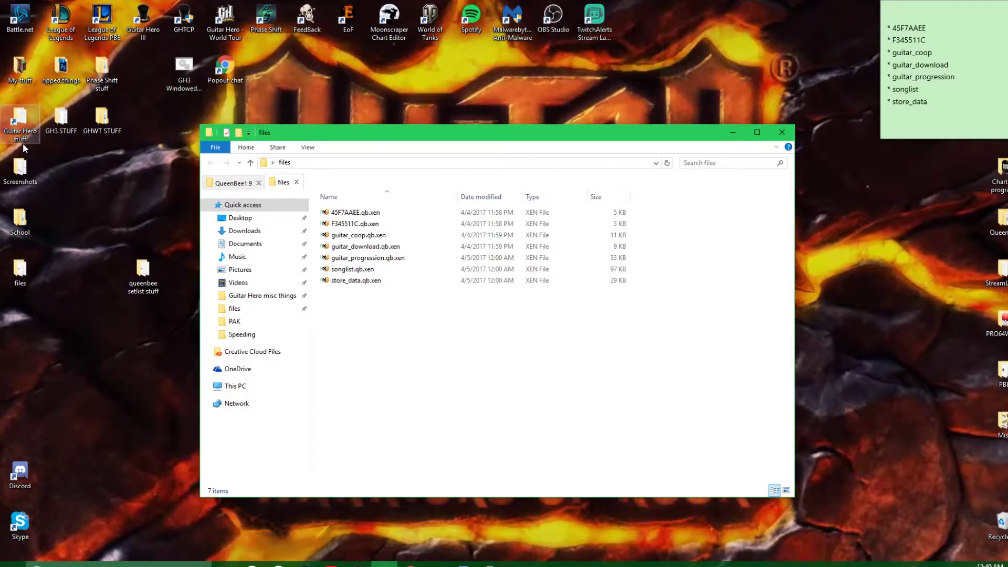
pyautogui.doubleClick(14, 124)
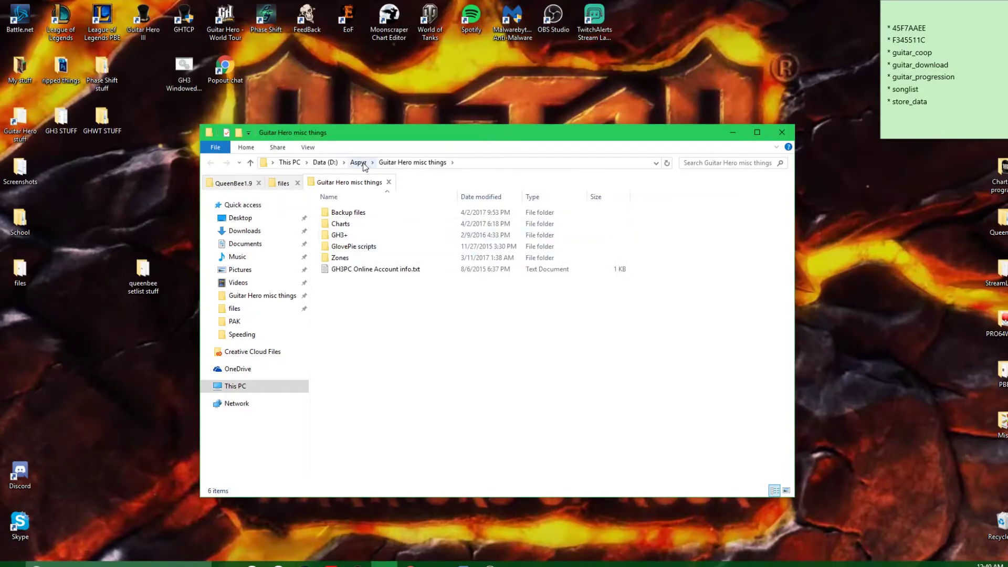
pyautogui.doubleClick(345, 248)
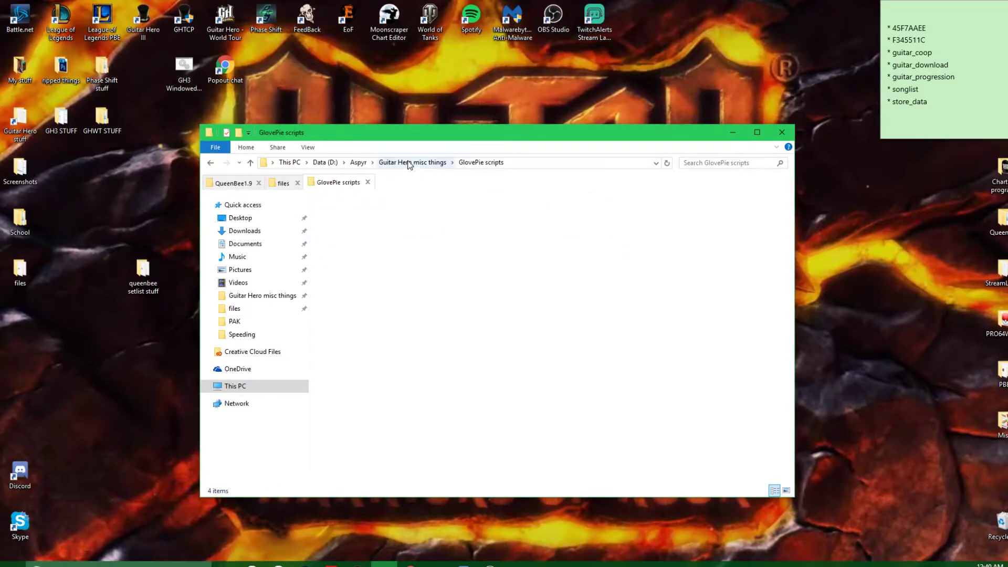
pyautogui.click(413, 162)
pyautogui.doubleClick(347, 256)
pyautogui.doubleClick(365, 226)
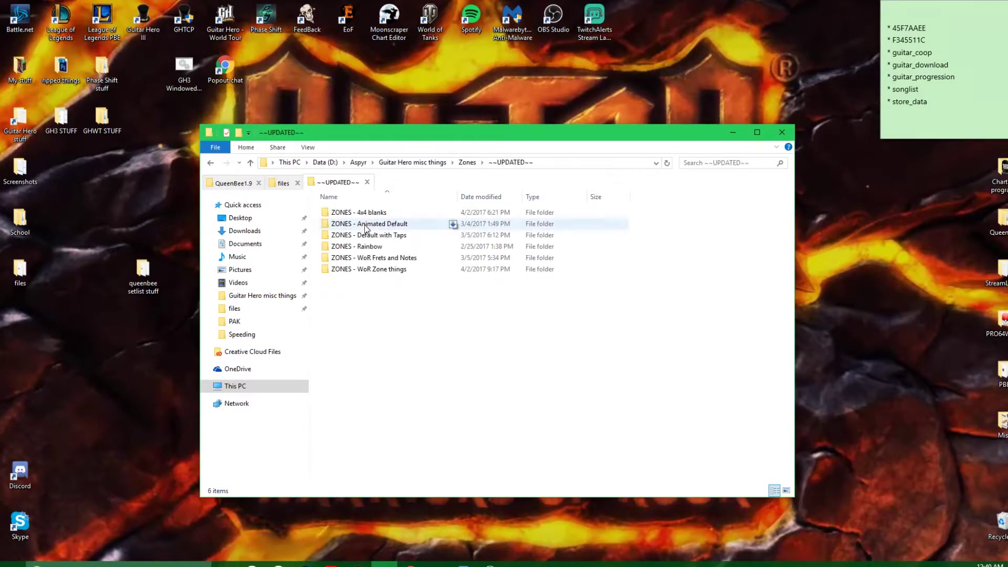
pyautogui.doubleClick(362, 269)
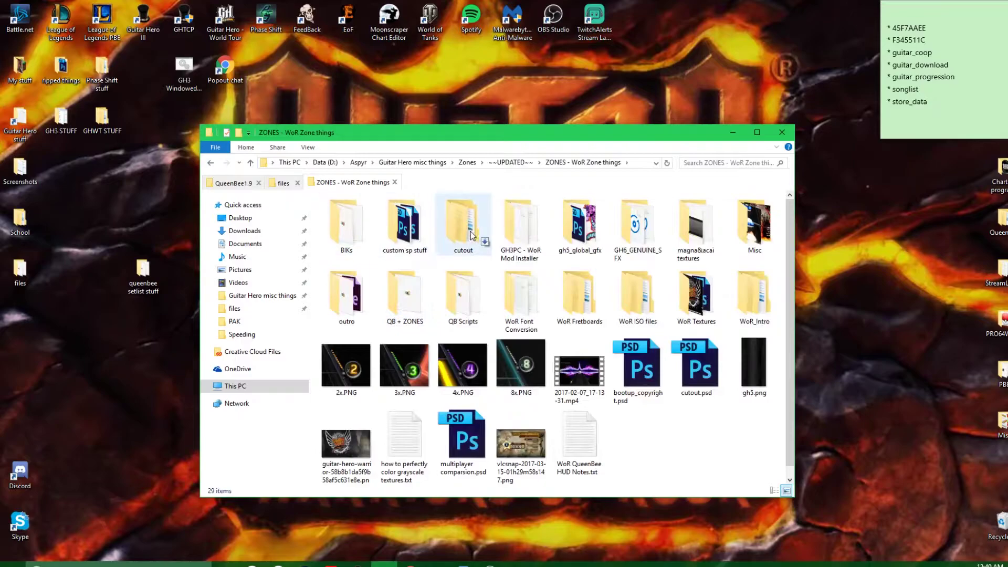
pyautogui.doubleClick(520, 225)
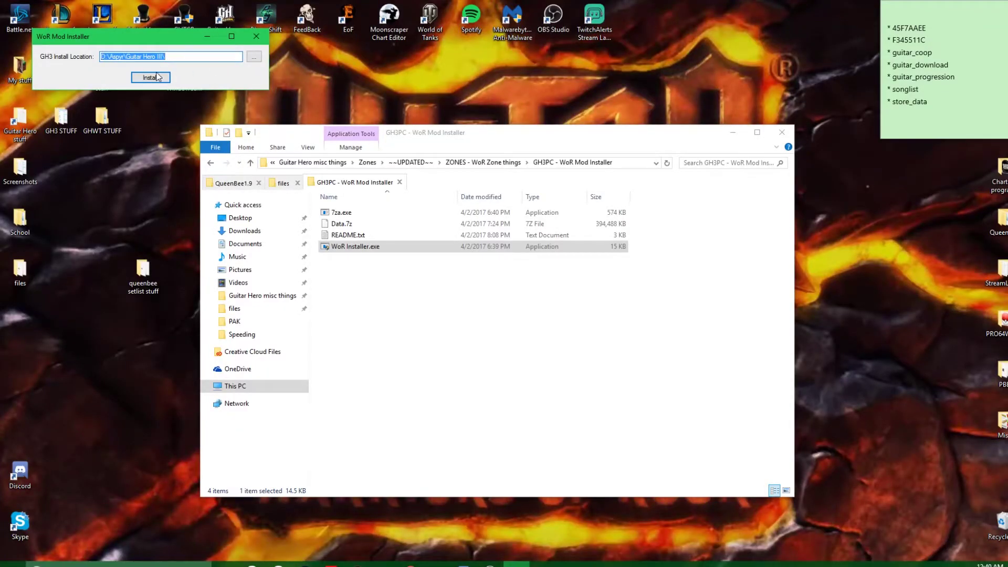
# Install the WoR mod into D:\Aspyr\Guitar Hero III, dismiss 'Installation complete!', and close the installer.
pyautogui.click(157, 77)
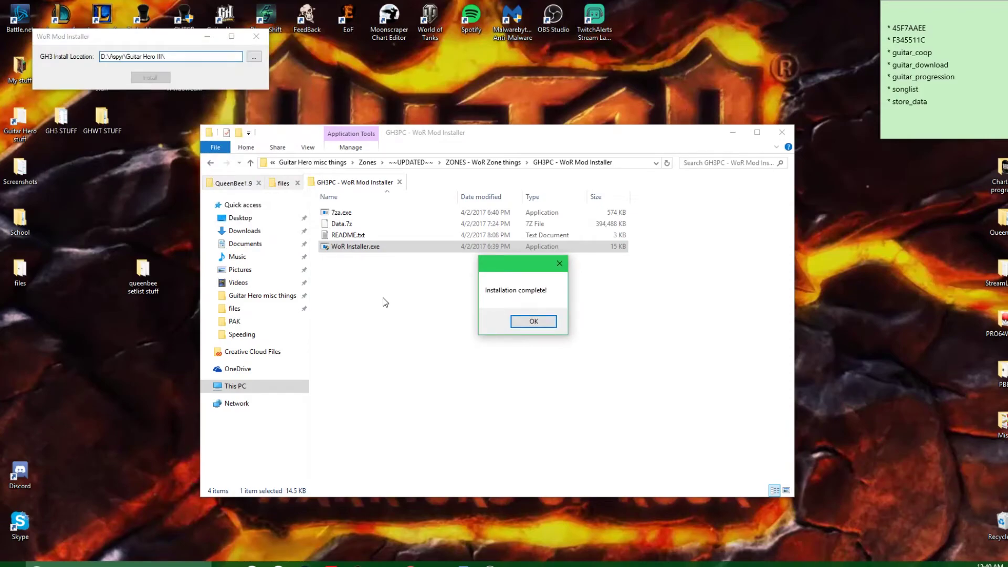
pyautogui.click(537, 325)
pyautogui.click(255, 40)
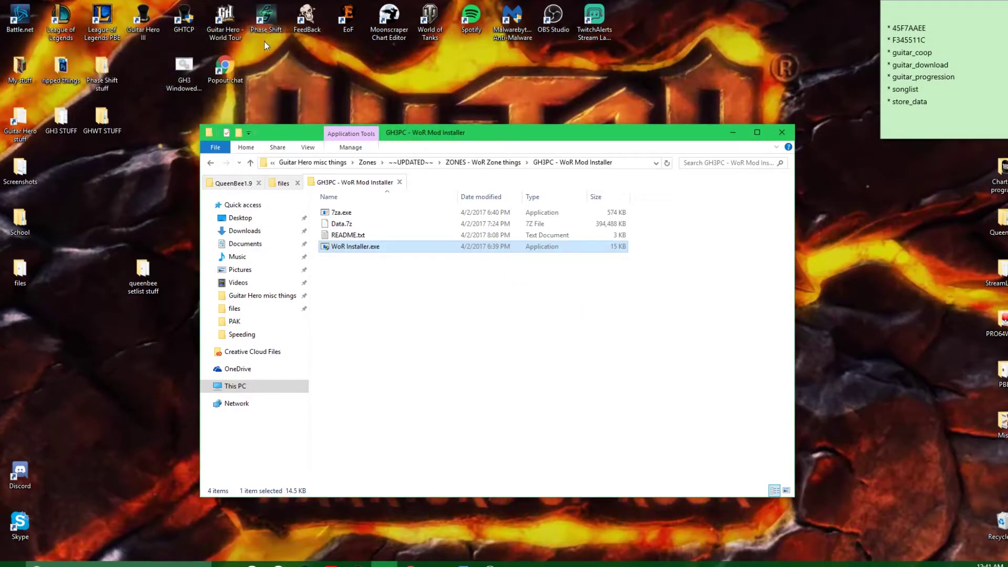
# Launch Guitar Hero Three Control Panel+ and load the Guitar Hero III (English) settings.
pyautogui.doubleClick(130, 13)
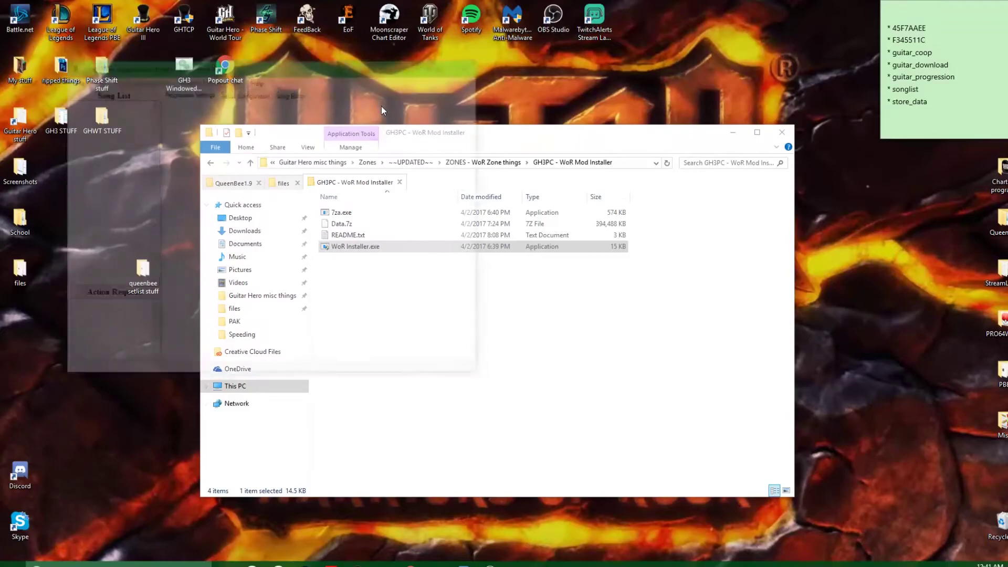
pyautogui.moveTo(322, 68)
pyautogui.mouseDown()
pyautogui.moveTo(439, 124)
pyautogui.moveTo(565, 143)
pyautogui.mouseUp()
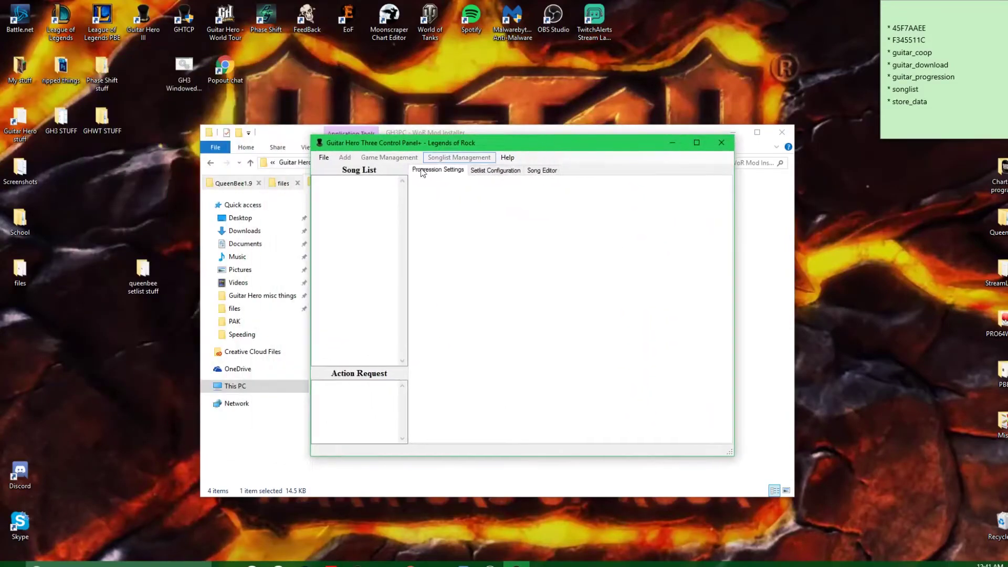
pyautogui.click(324, 157)
pyautogui.click(346, 168)
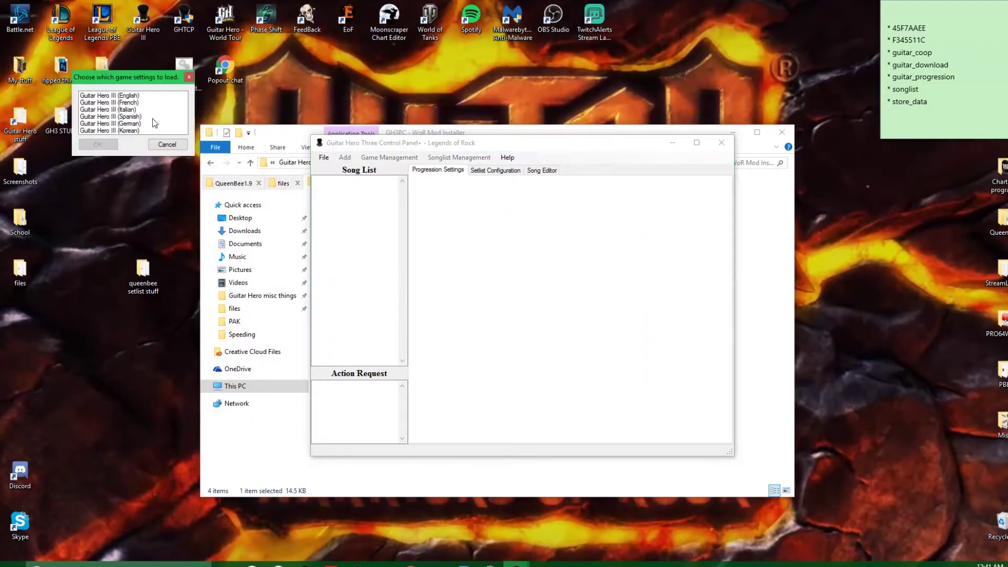
pyautogui.click(111, 96)
pyautogui.click(105, 143)
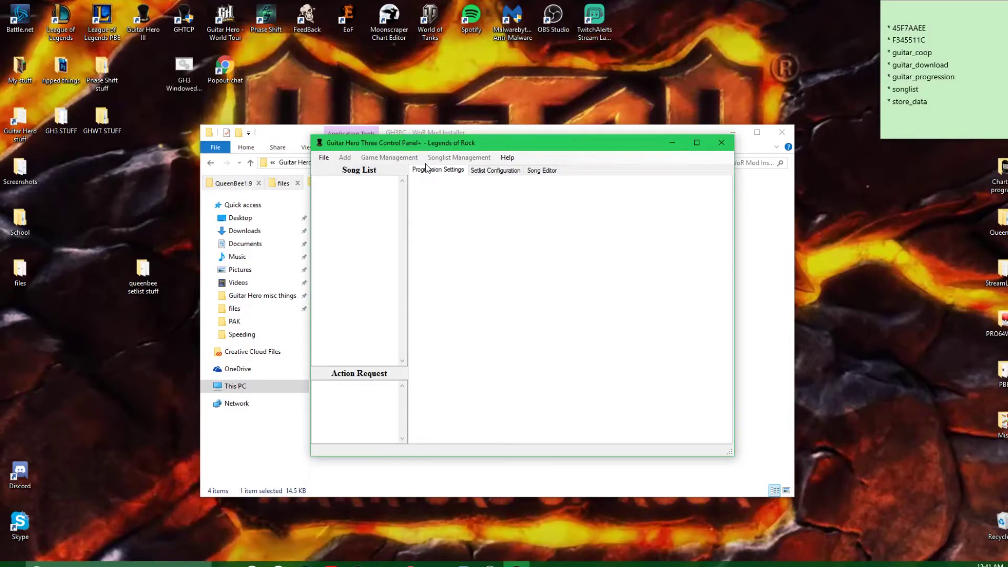
# Review the Setlist Configuration dropdown, keep Single Career, and close the control panel.
pyautogui.click(495, 170)
pyautogui.click(479, 185)
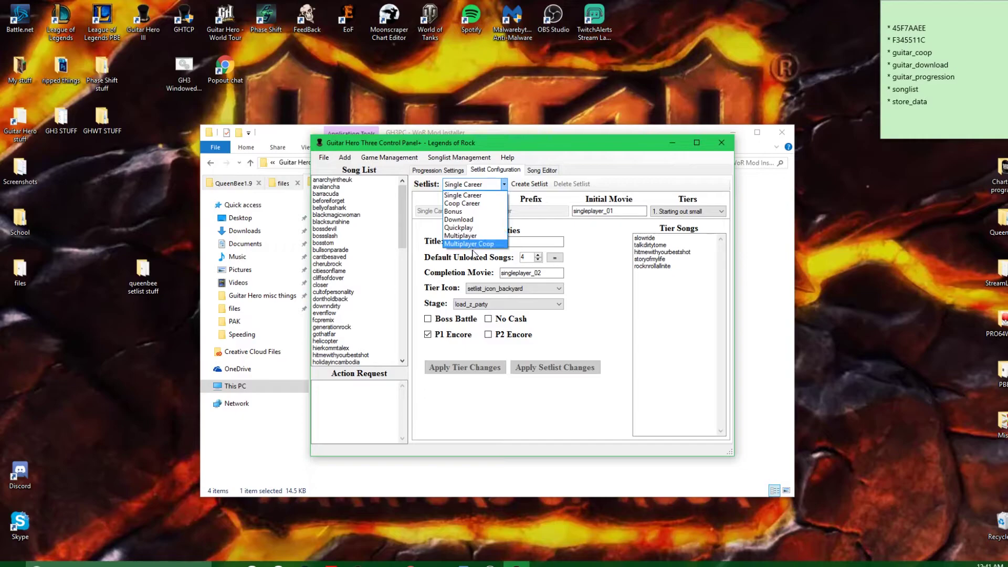
pyautogui.click(504, 186)
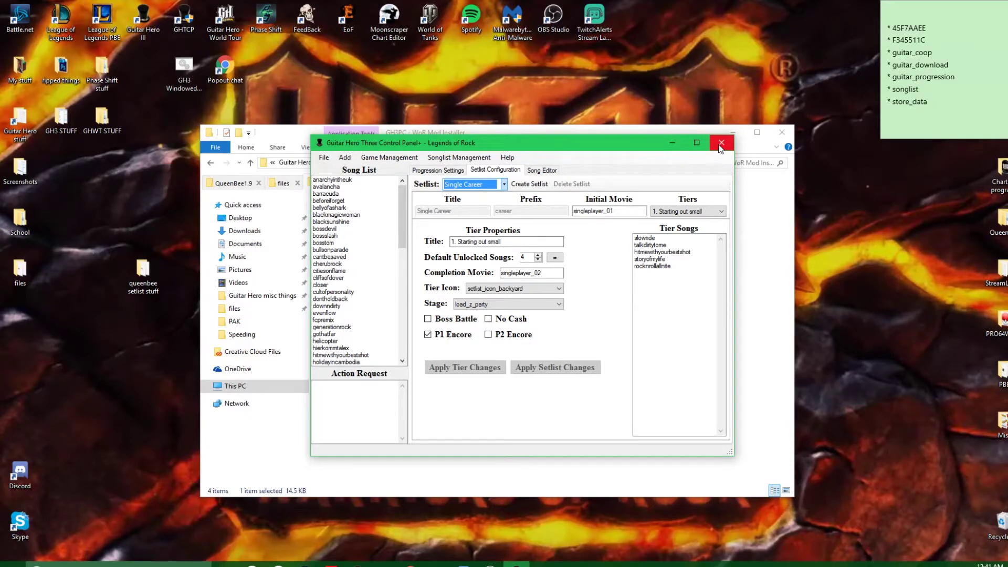
pyautogui.click(720, 145)
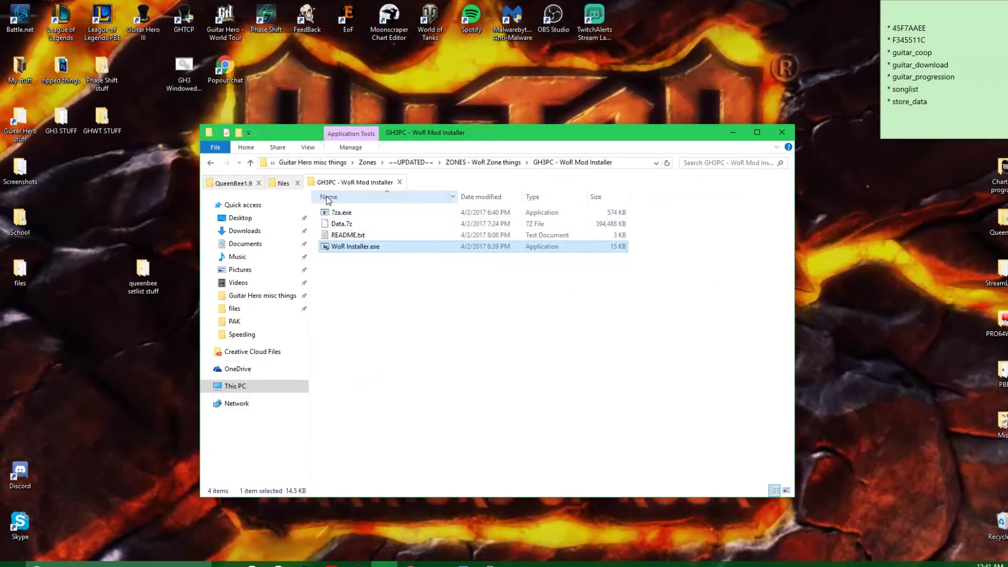
# Close the GH3PC - WoR Mod Installer folder tab and switch to the QueenBee1.9 folder.
pyautogui.middleClick(353, 184)
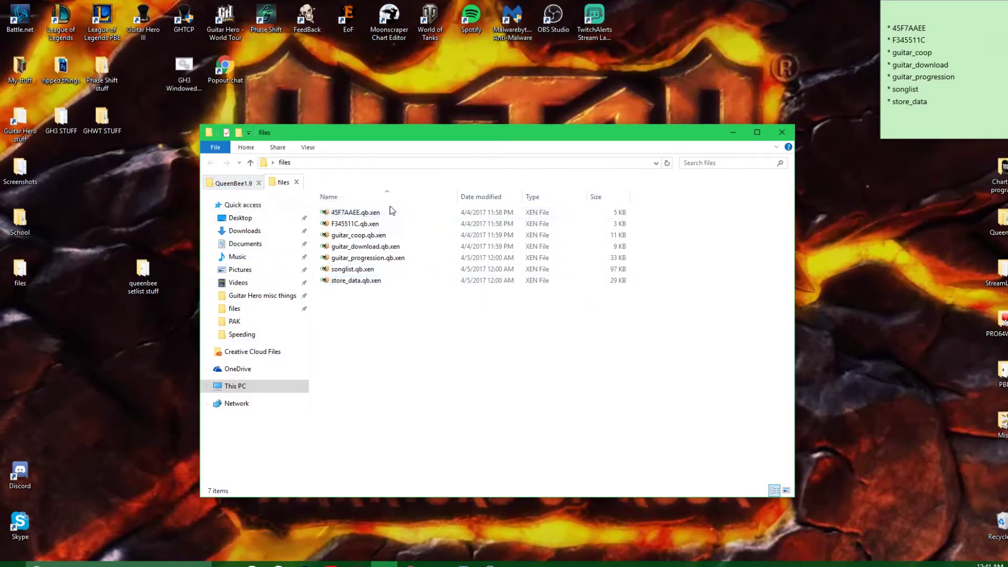
pyautogui.click(233, 182)
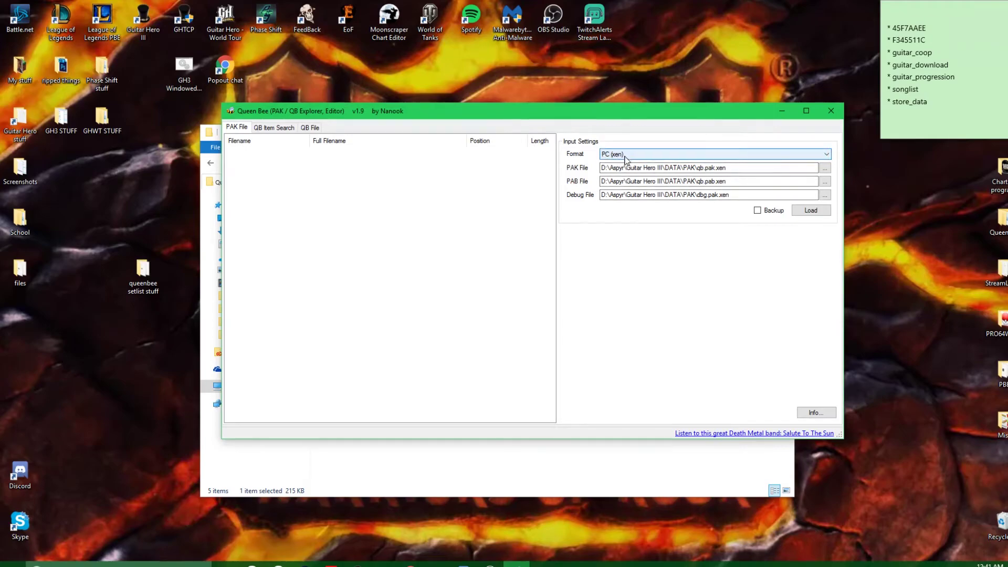
# Load qb.pak.xen in Queen Bee and arrange it beside the files folder window.
pyautogui.click(813, 212)
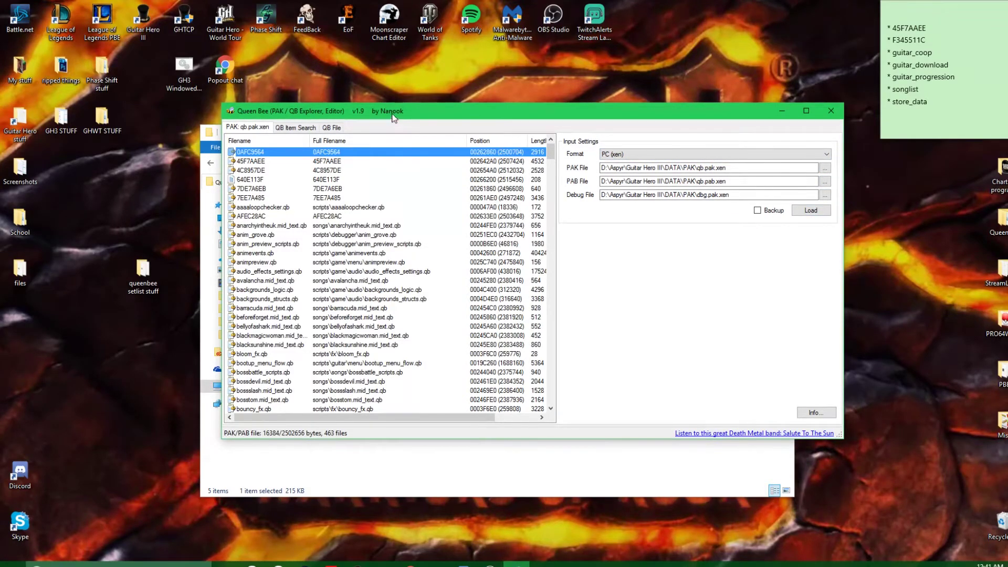
pyautogui.moveTo(379, 120); pyautogui.dragTo(510, 101)
pyautogui.moveTo(309, 140)
pyautogui.mouseDown()
pyautogui.moveTo(210, 191)
pyautogui.moveTo(161, 189)
pyautogui.mouseUp()
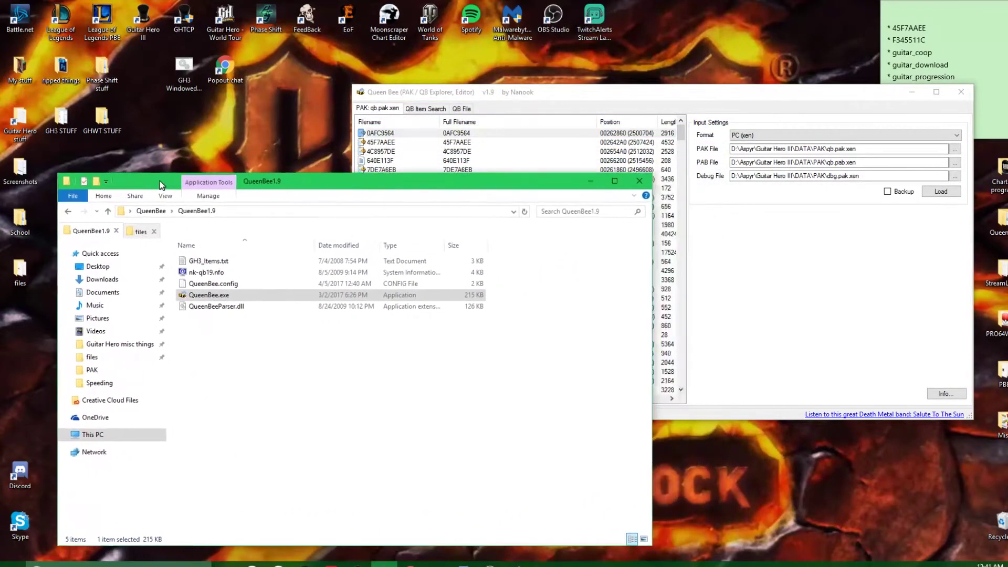
pyautogui.click(137, 232)
pyautogui.moveTo(317, 188); pyautogui.dragTo(255, 258)
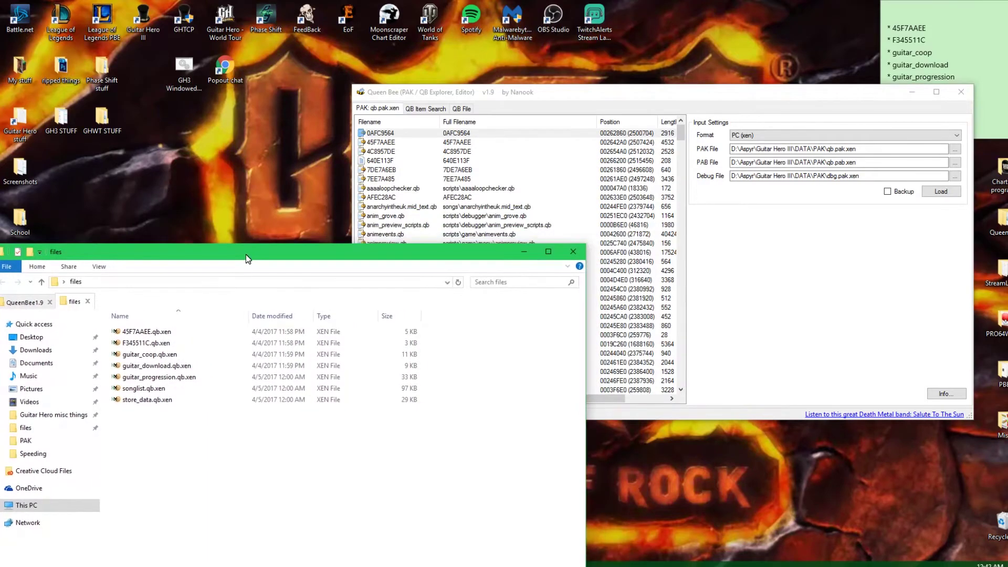
pyautogui.click(553, 93)
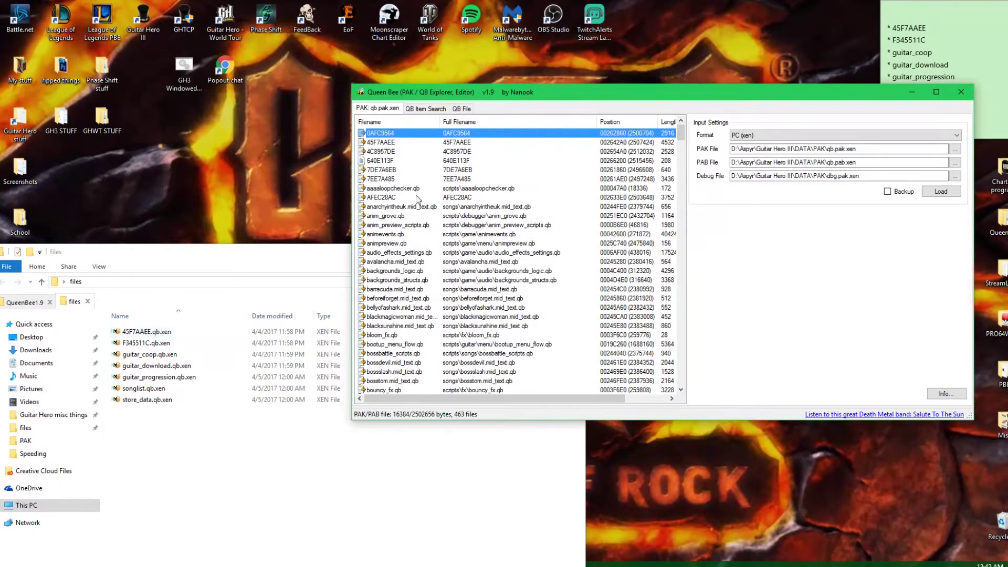
# Replace the 45F7AAEE entry with 45F7AAEE.qb.xen from the Desktop files folder.
pyautogui.rightClick(397, 143)
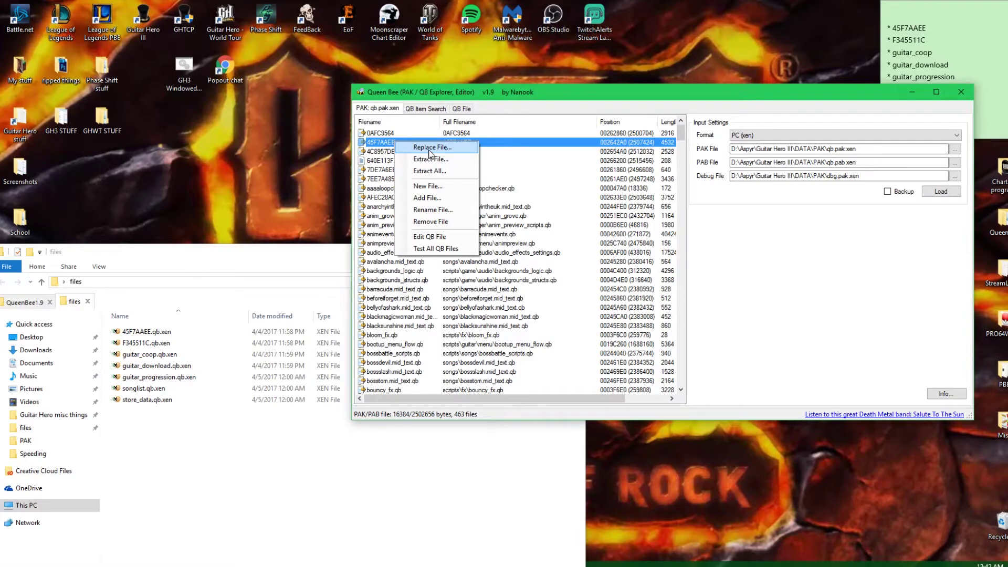
pyautogui.click(429, 151)
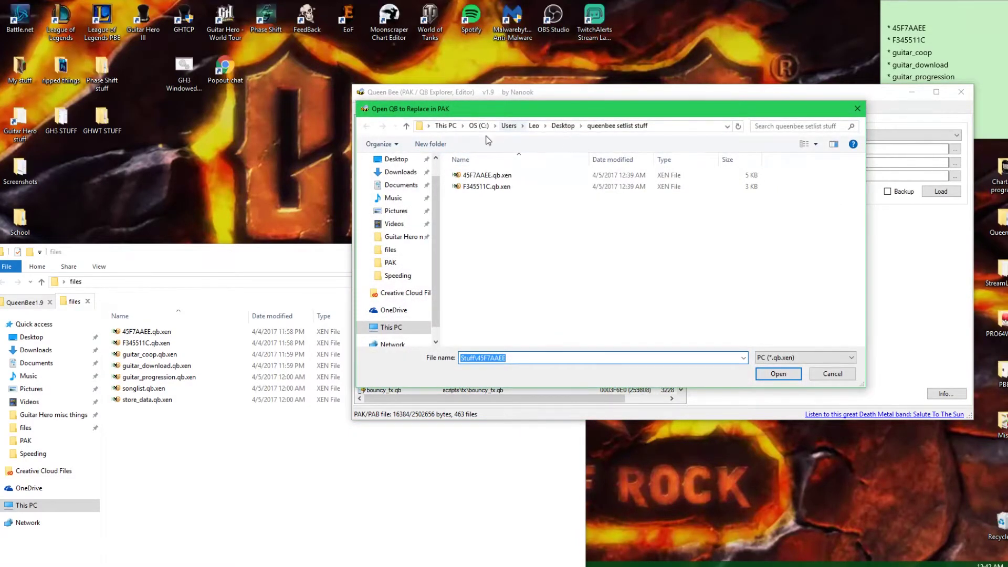
pyautogui.click(563, 125)
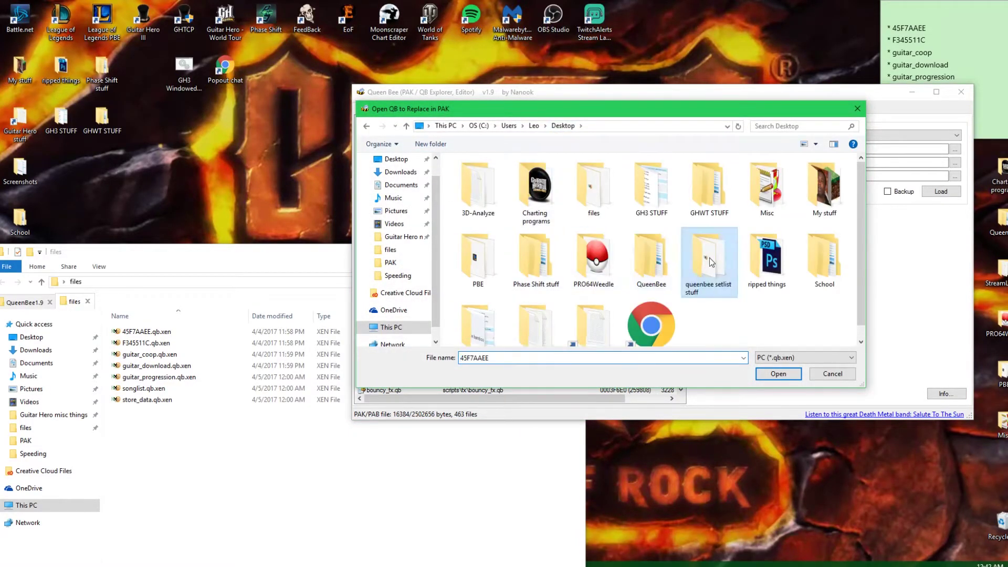
pyautogui.scroll(-1, 601, 199)
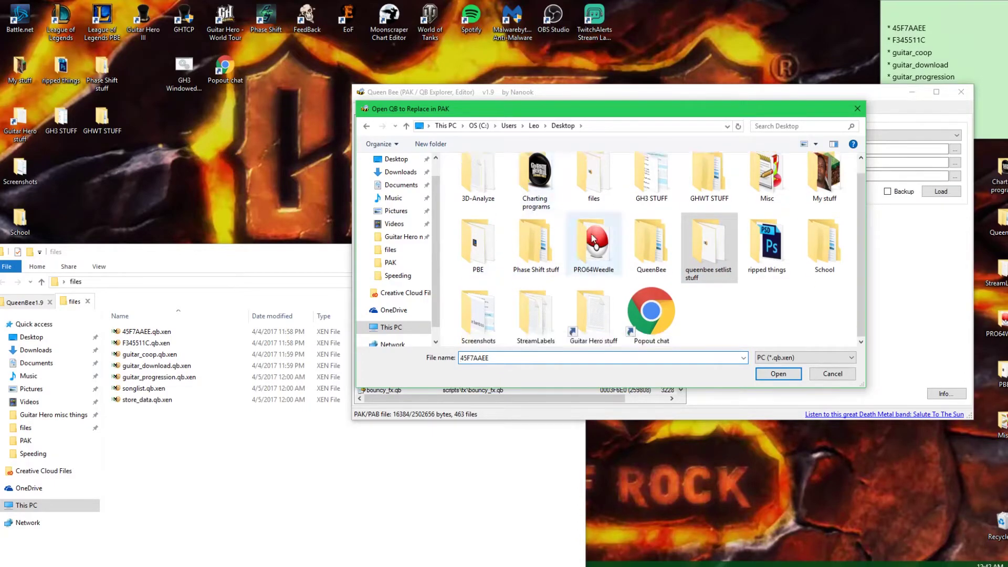
pyautogui.click(601, 193)
pyautogui.doubleClick(601, 192)
pyautogui.click(485, 175)
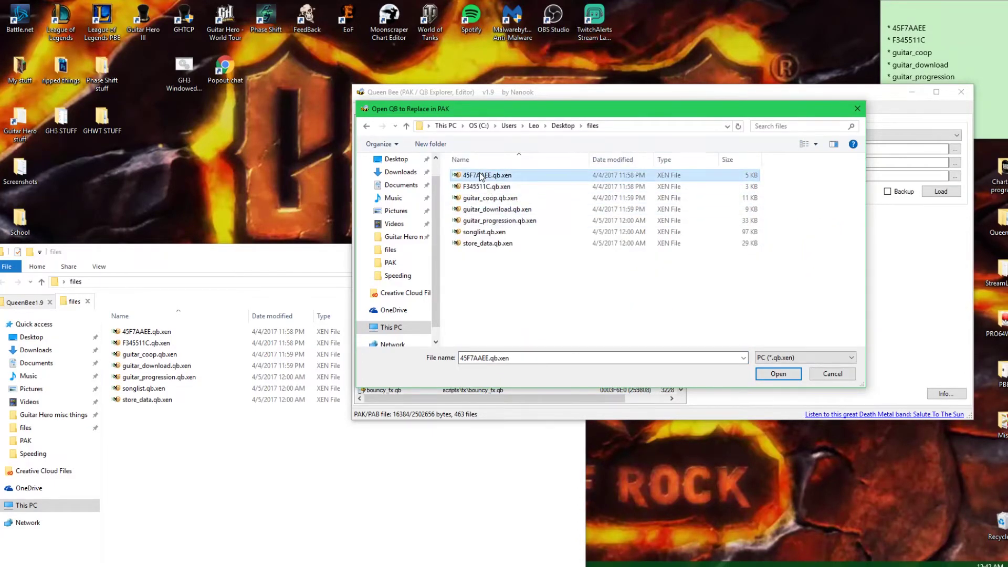
pyautogui.doubleClick(476, 177)
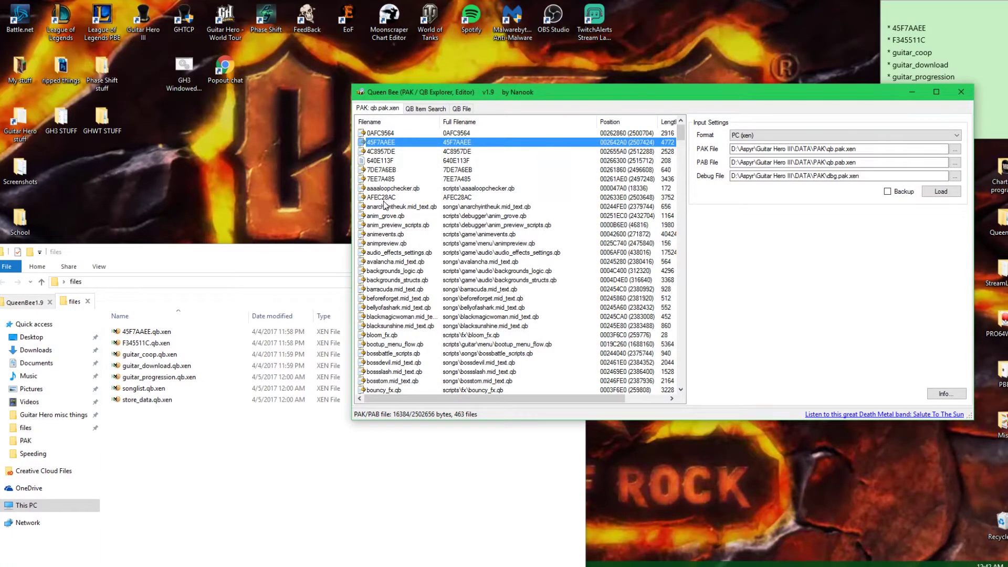
# Replace the F345511C entry with F345511C.qb.xen.
pyautogui.scroll(-13, 384, 205)
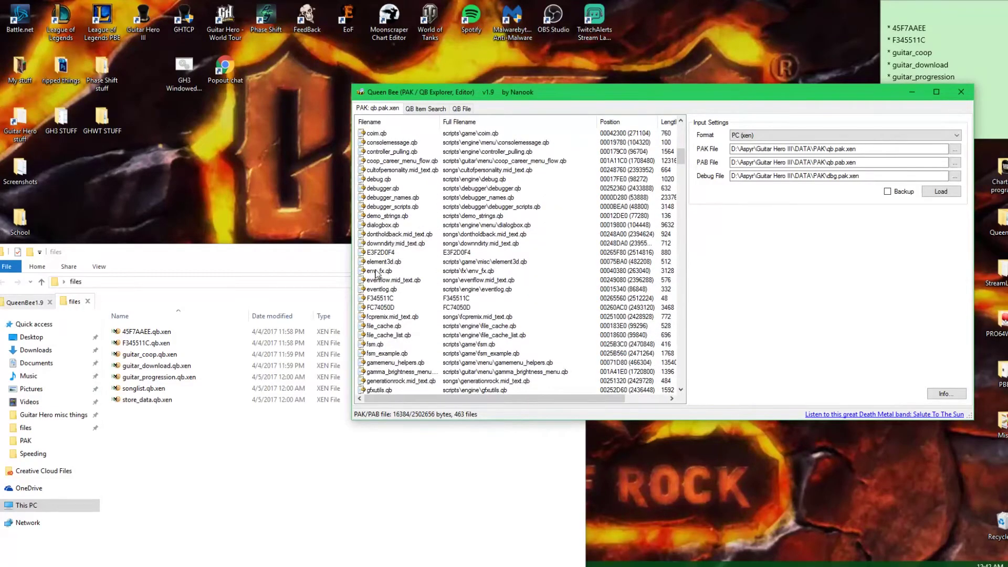
pyautogui.click(374, 300)
pyautogui.rightClick(375, 300)
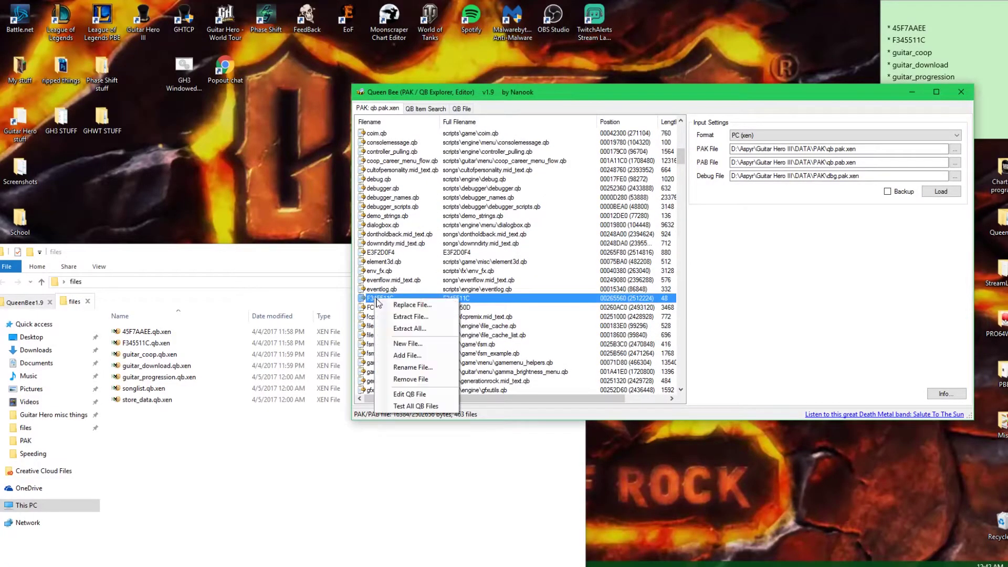
pyautogui.click(414, 308)
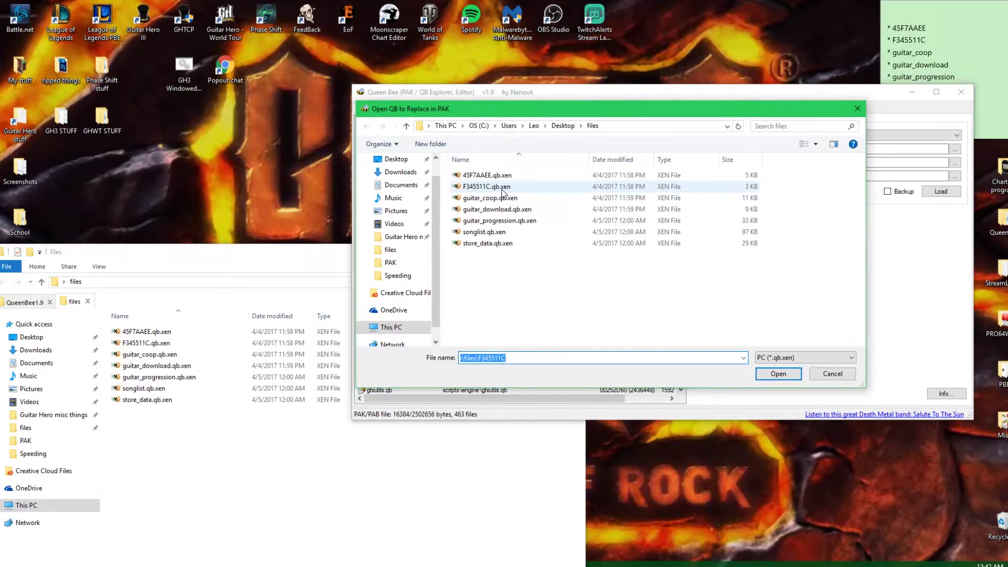
pyautogui.doubleClick(502, 189)
# Replace guitar_coop.qb and guitar_download.qb with their .qb.xen versions from the files folder.
pyautogui.scroll(-10, 387, 273)
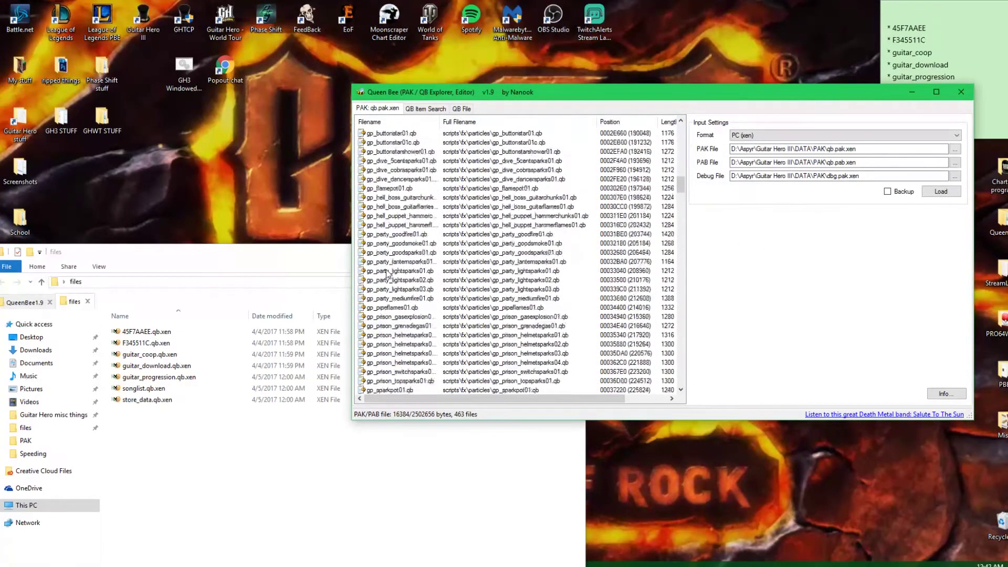
pyautogui.scroll(-10, 387, 273)
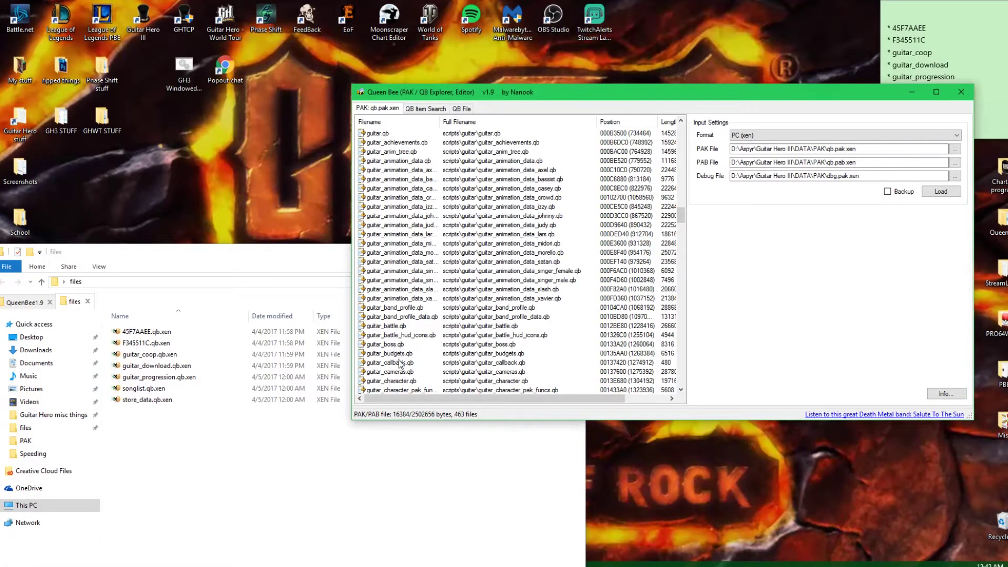
pyautogui.scroll(-3, 400, 364)
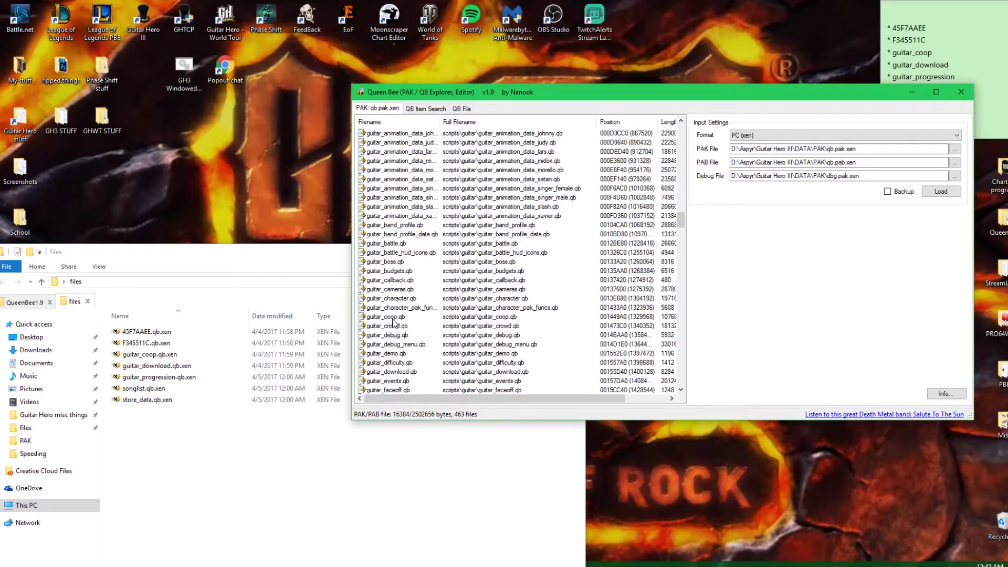
pyautogui.rightClick(393, 318)
pyautogui.click(419, 326)
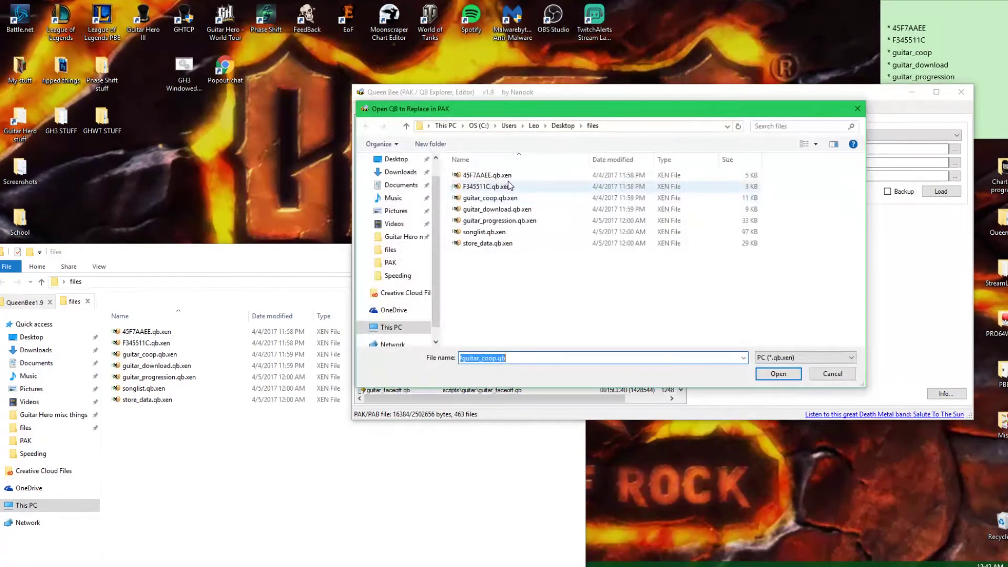
pyautogui.doubleClick(490, 197)
pyautogui.scroll(-3, 412, 334)
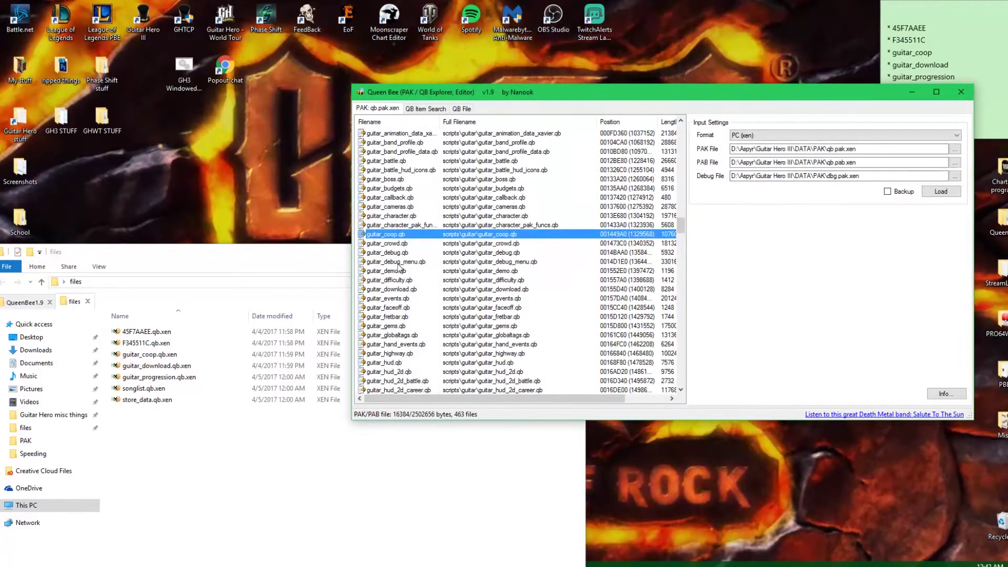
pyautogui.rightClick(396, 288)
pyautogui.click(423, 294)
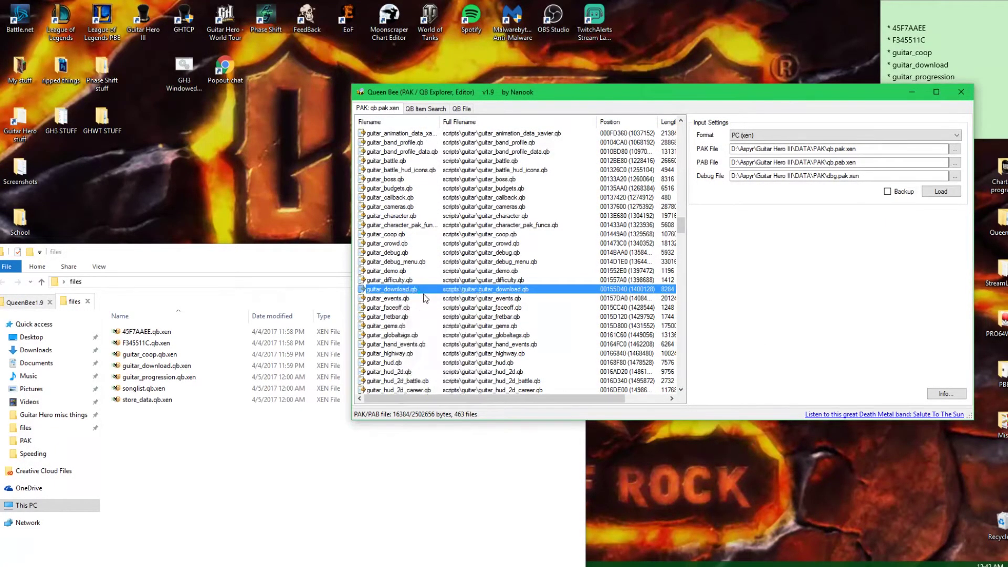
pyautogui.doubleClick(494, 209)
pyautogui.scroll(-5, 421, 329)
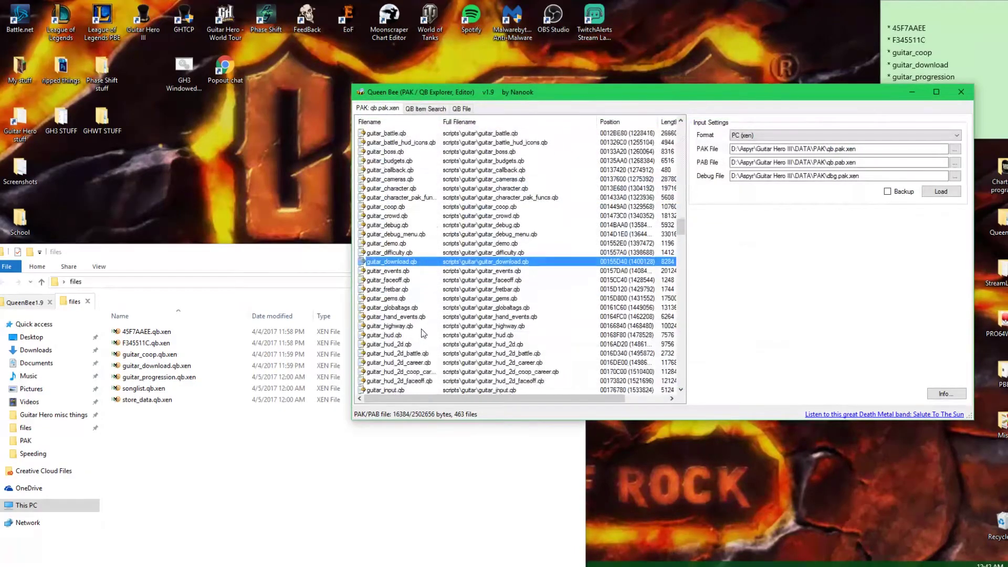
pyautogui.scroll(-3, 418, 310)
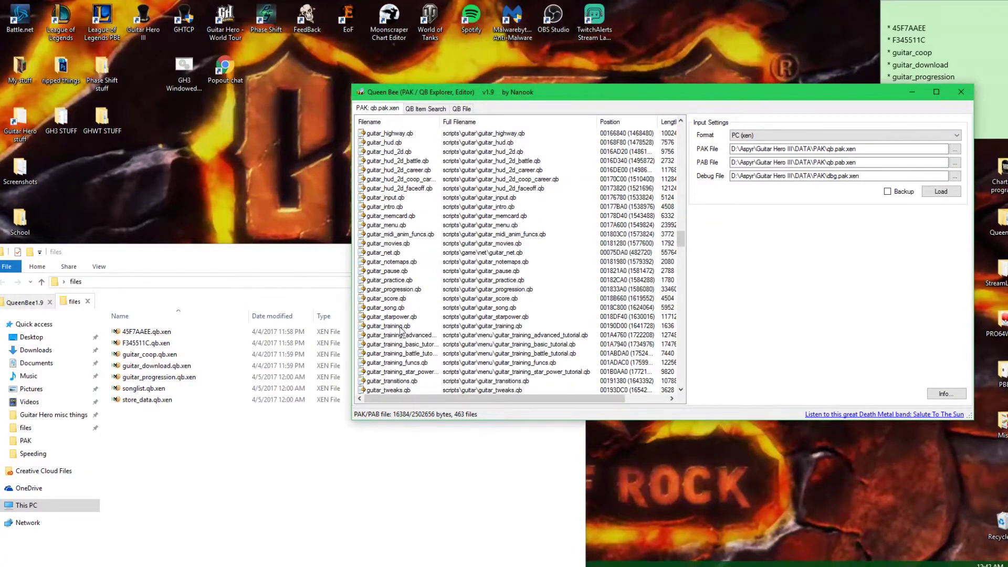
# Replace guitar_progression.qb with guitar_progression.qb.xen from the files folder.
pyautogui.rightClick(397, 289)
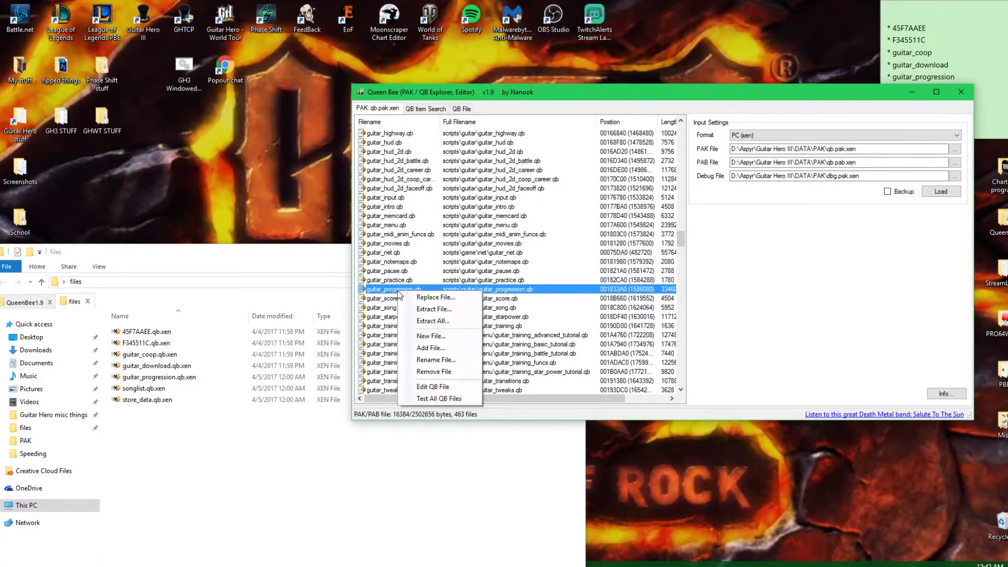
pyautogui.click(424, 295)
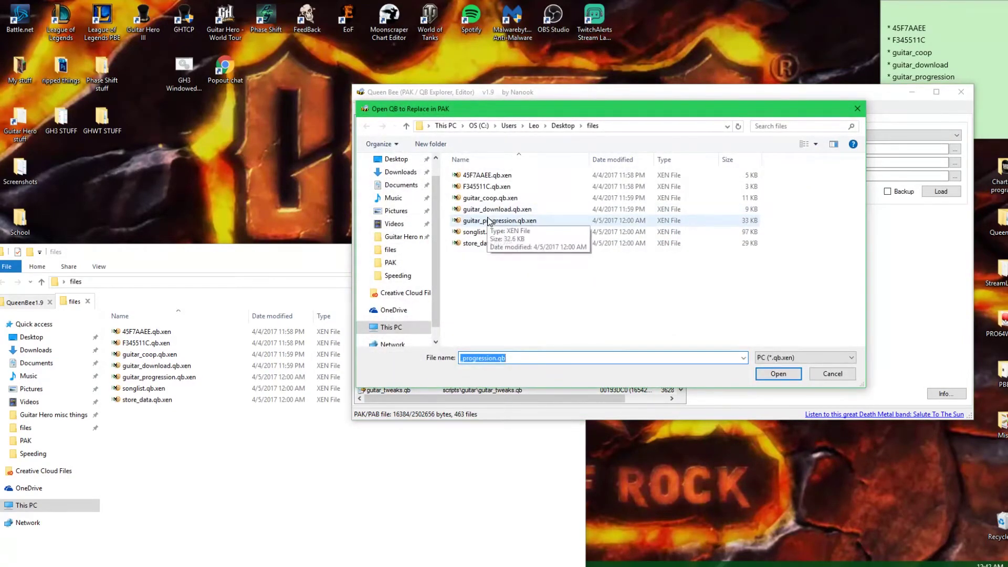
pyautogui.doubleClick(484, 220)
pyautogui.scroll(-6, 434, 275)
pyautogui.scroll(-15, 434, 275)
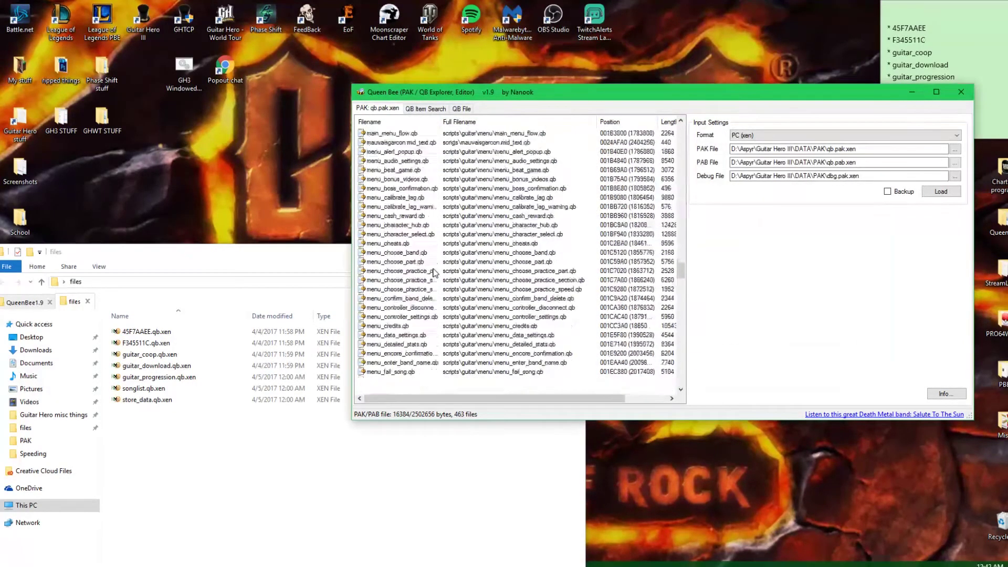
pyautogui.scroll(-10, 433, 270)
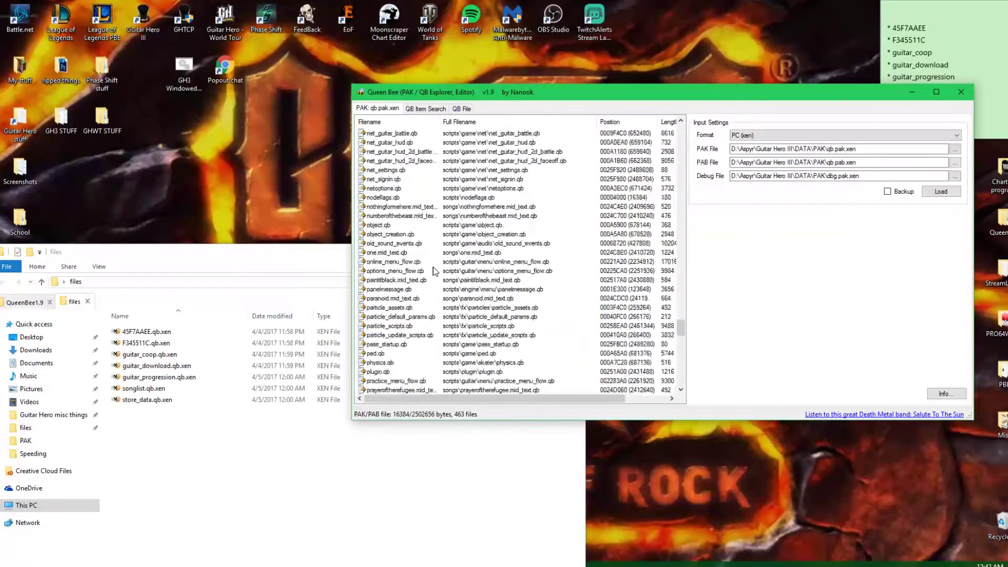
pyautogui.scroll(-15, 433, 271)
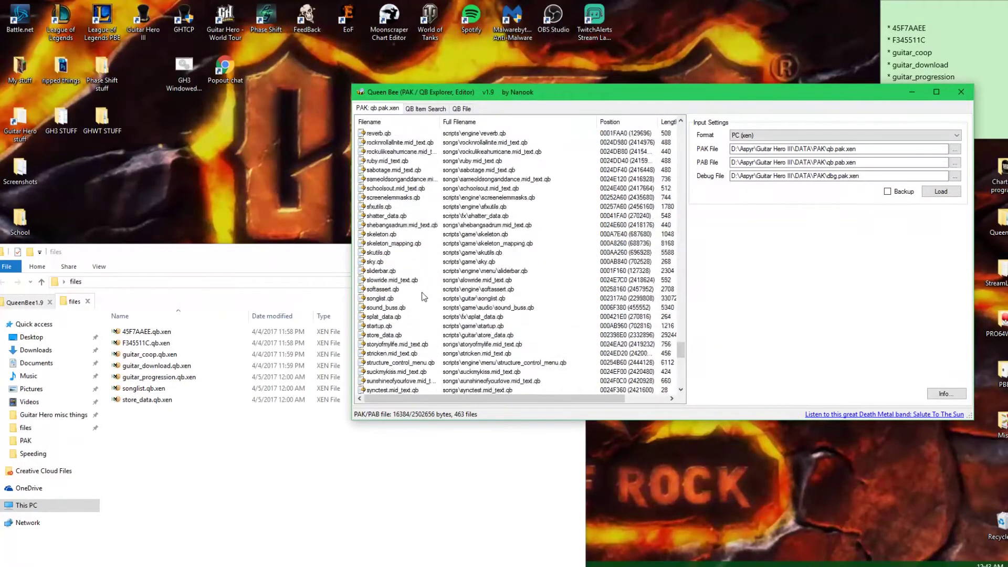
# Replace songlist.qb and store_data.qb with songlist.qb.xen and store_data.qb.xen.
pyautogui.rightClick(381, 272)
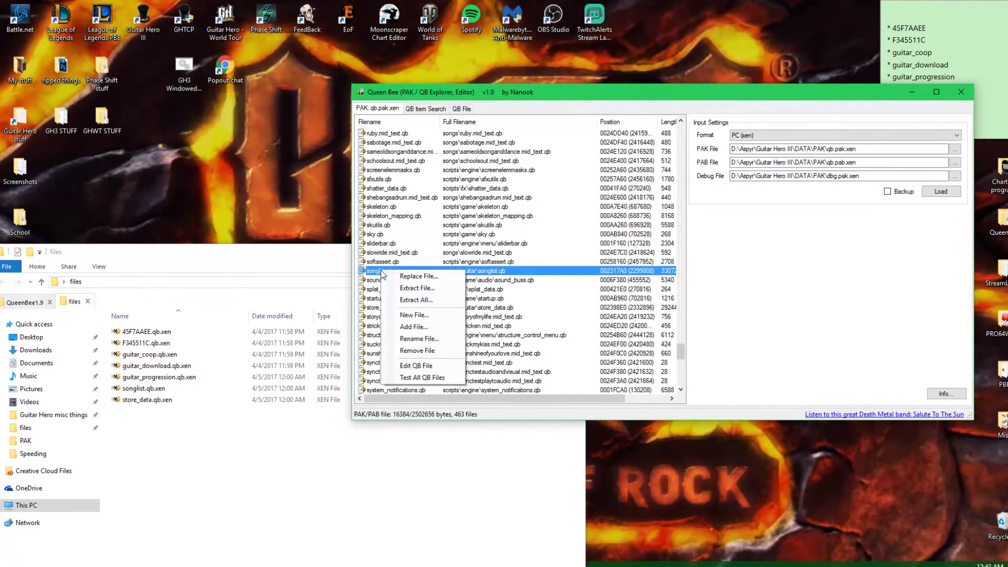
pyautogui.click(415, 276)
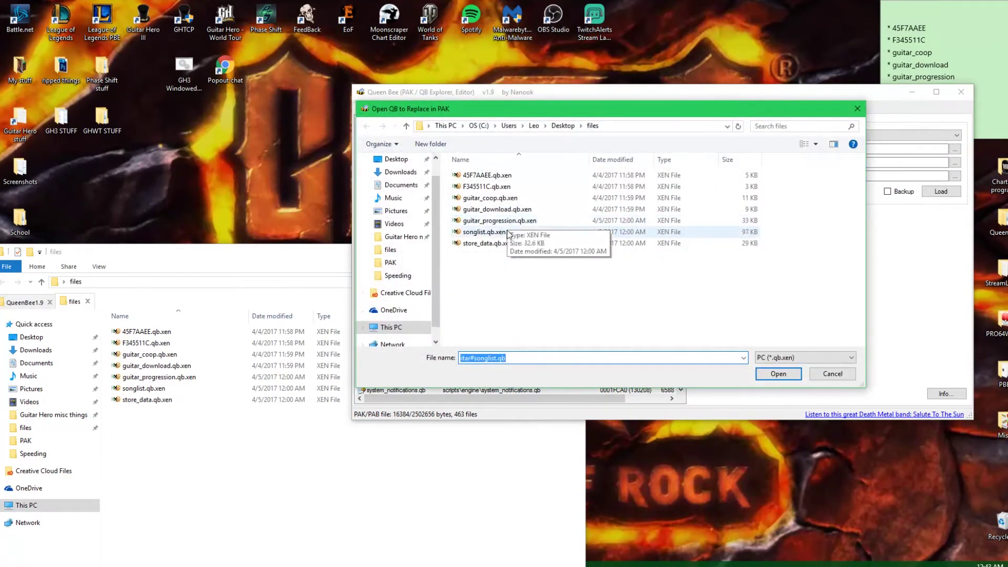
pyautogui.doubleClick(483, 231)
pyautogui.click(387, 308)
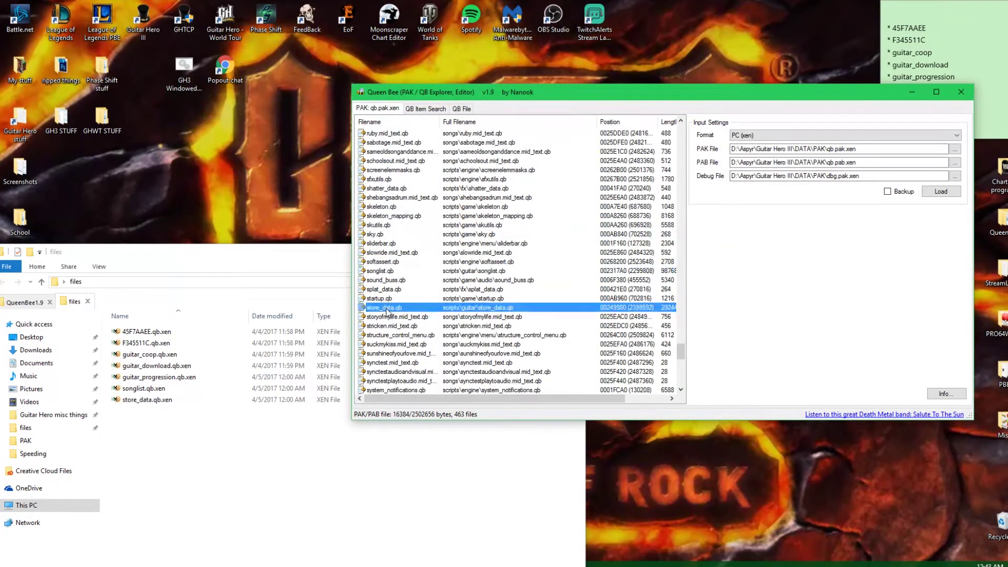
pyautogui.rightClick(387, 311)
pyautogui.click(420, 316)
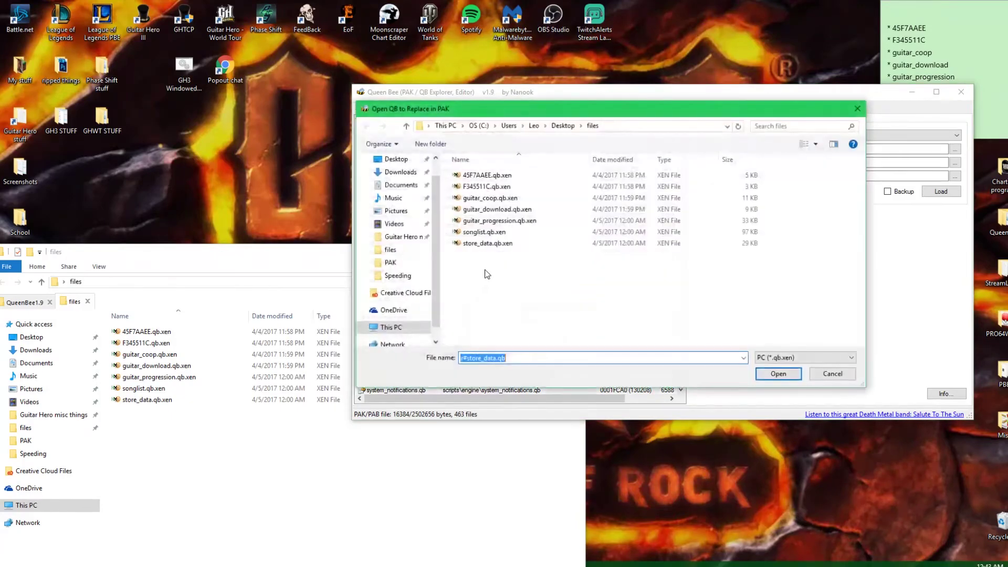
pyautogui.doubleClick(484, 244)
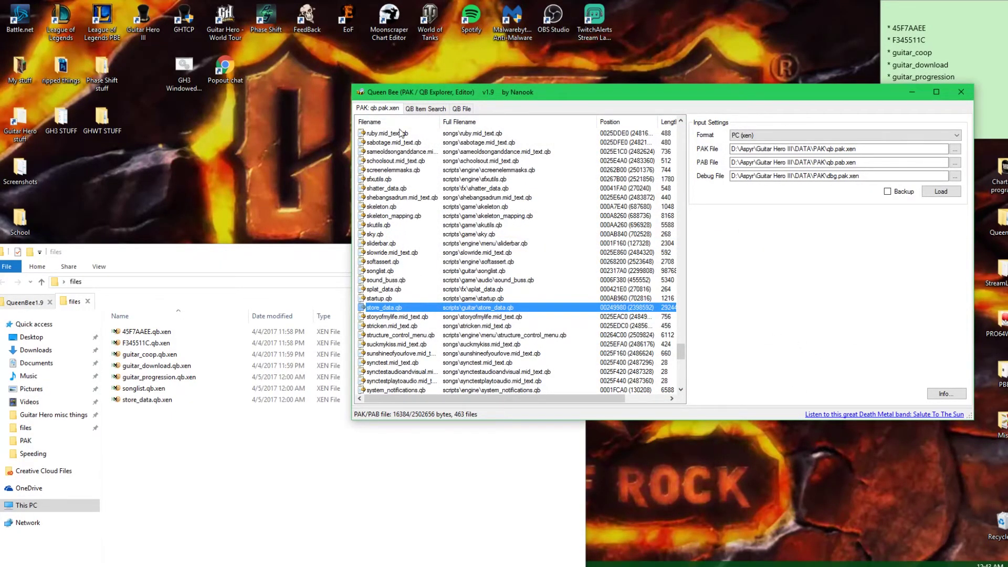
# Sort the qb.pak.xen entries by Filename descending, then ascending, to bring 0AFC9564 and 45F7AAEE first.
pyautogui.scroll(15, 402, 252)
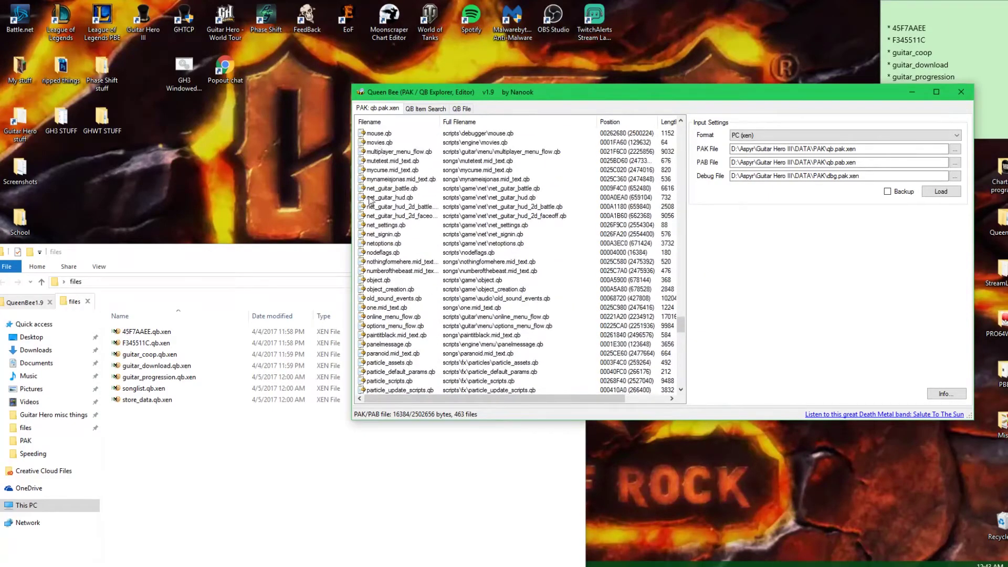
pyautogui.click(370, 124)
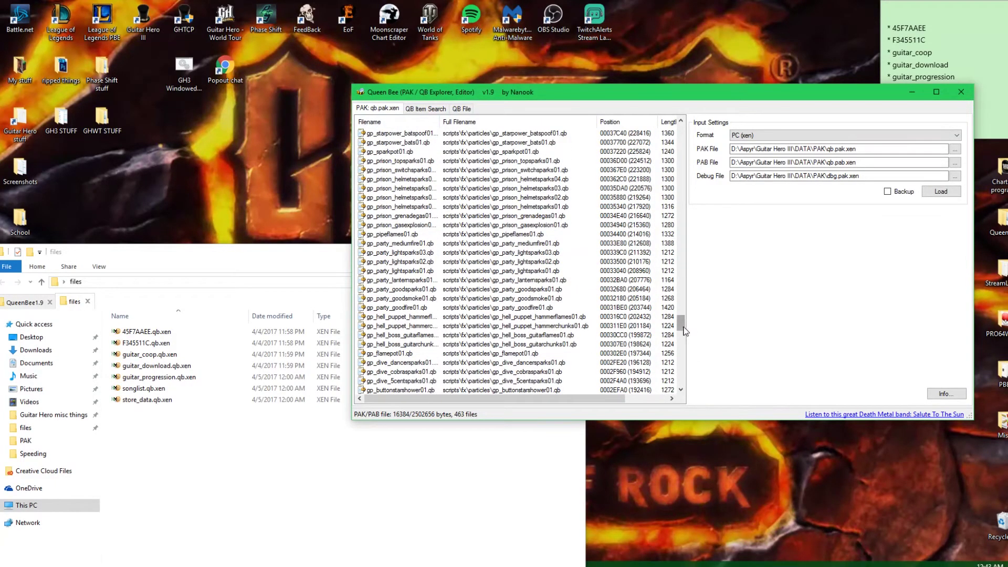
pyautogui.moveTo(680, 331)
pyautogui.mouseDown()
pyautogui.moveTo(689, 167)
pyautogui.moveTo(680, 129)
pyautogui.mouseUp()
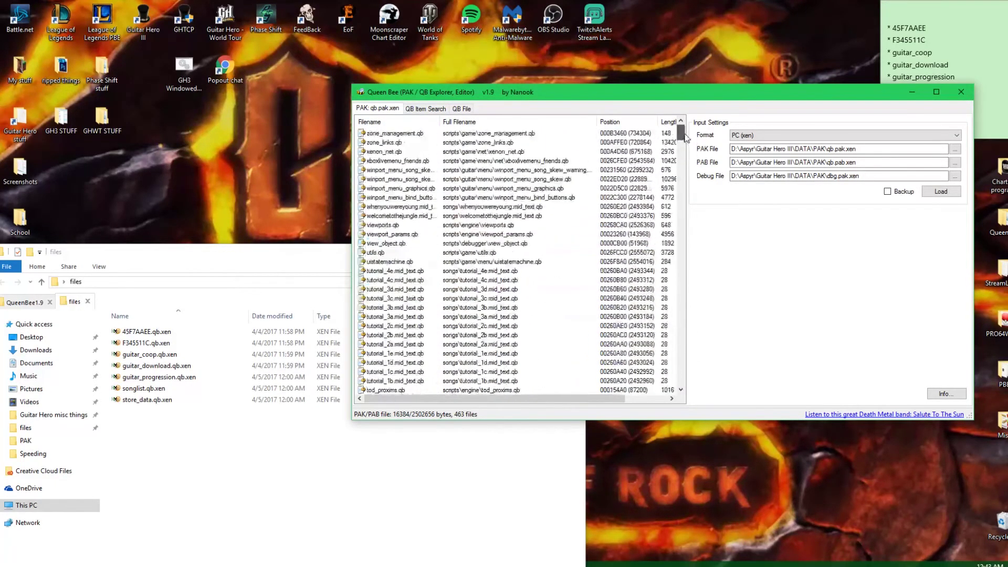
pyautogui.click(383, 124)
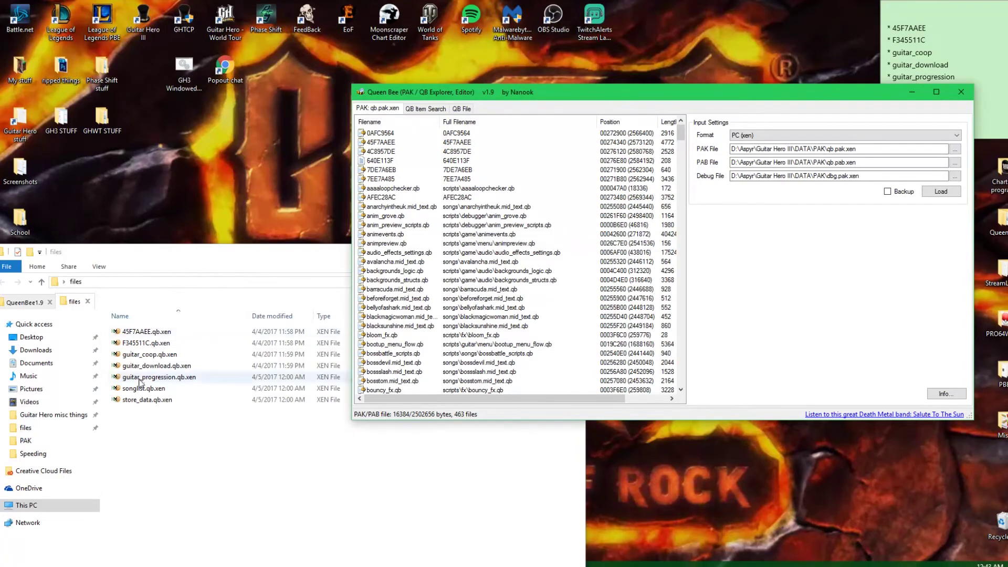
# Close Queen Bee and load the English game settings in the control panel.
pyautogui.click(970, 93)
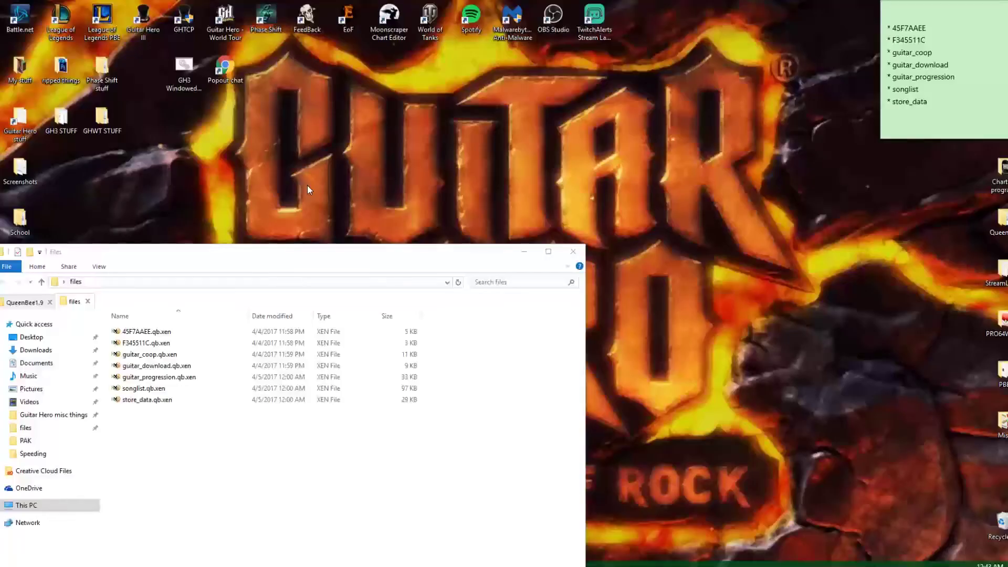
pyautogui.click(100, 108)
pyautogui.click(119, 120)
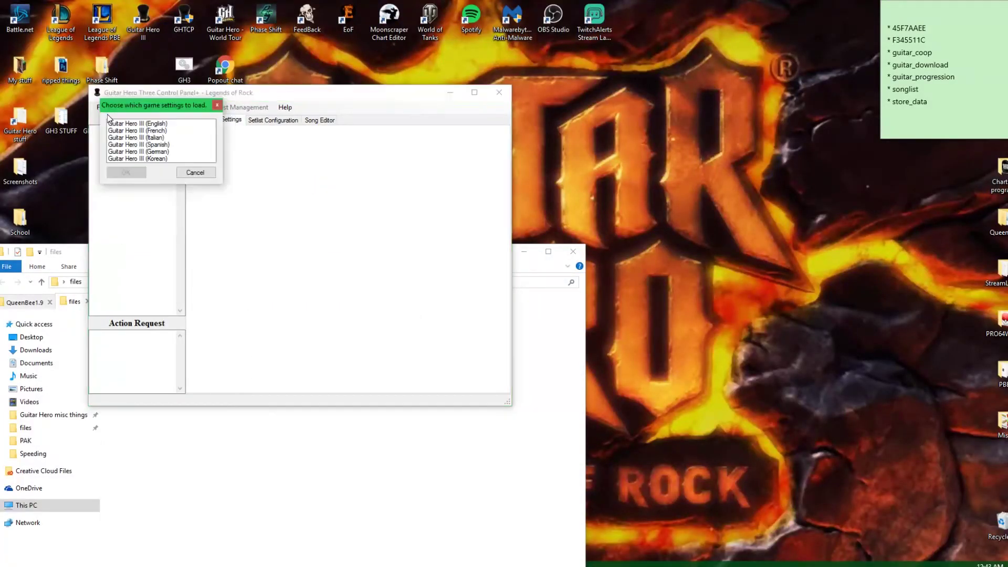
pyautogui.click(122, 124)
pyautogui.click(126, 173)
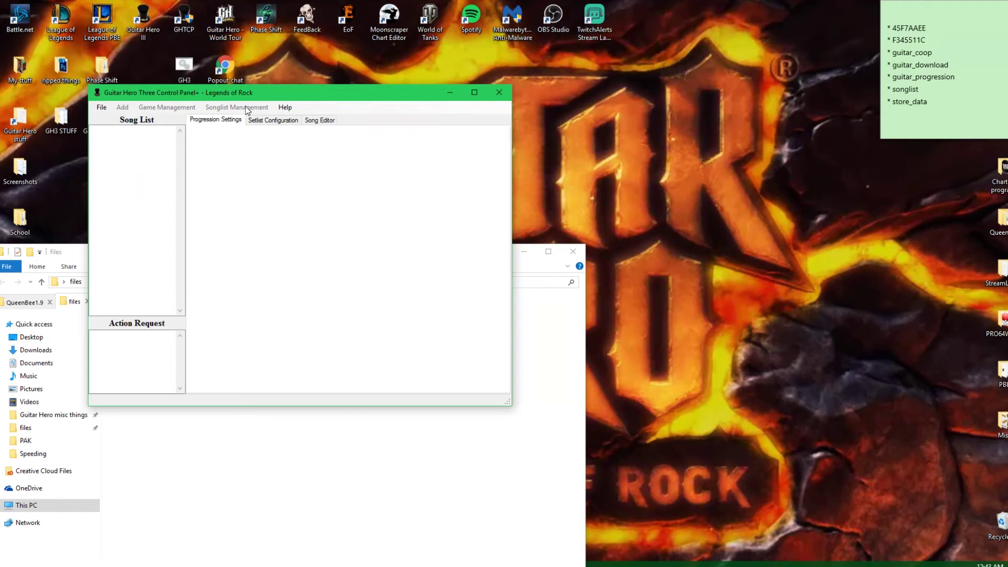
# Check the Setlist dropdown for the custom setlists, keep Single Career, and close the files folder window.
pyautogui.moveTo(304, 95); pyautogui.dragTo(499, 122)
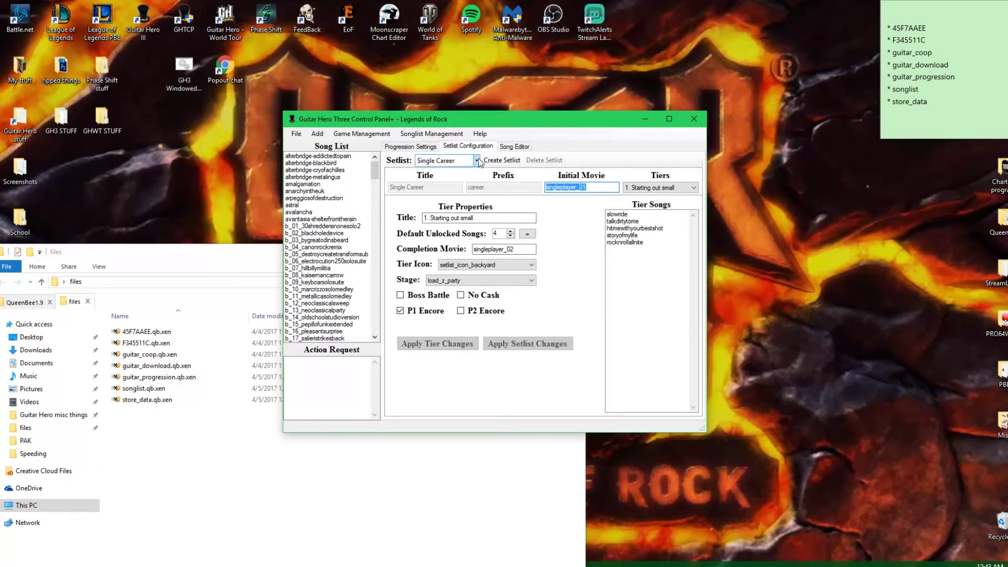
pyautogui.click(456, 160)
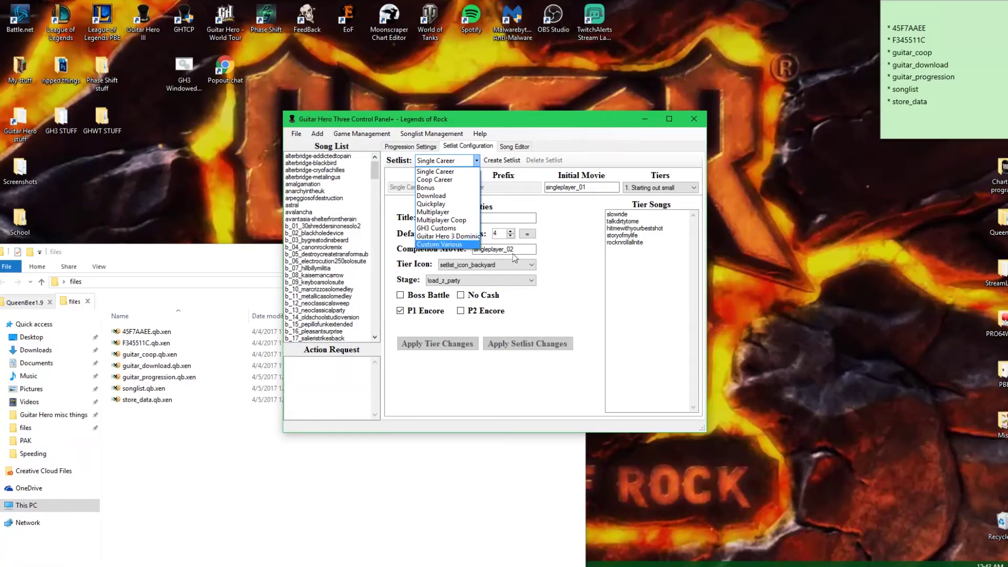
pyautogui.click(456, 162)
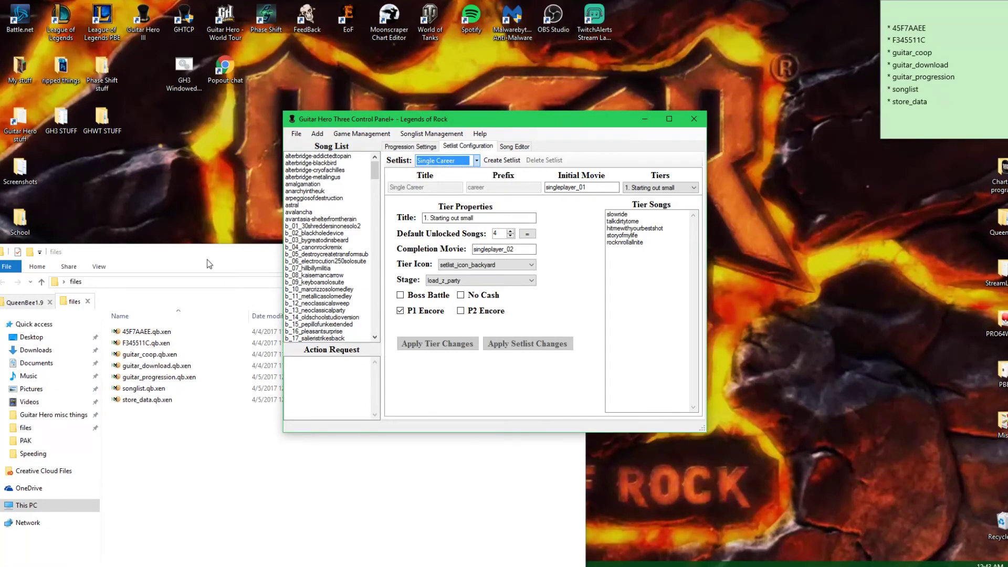
pyautogui.moveTo(207, 259)
pyautogui.mouseDown()
pyautogui.moveTo(485, 167)
pyautogui.moveTo(405, 139)
pyautogui.moveTo(389, 148)
pyautogui.mouseUp()
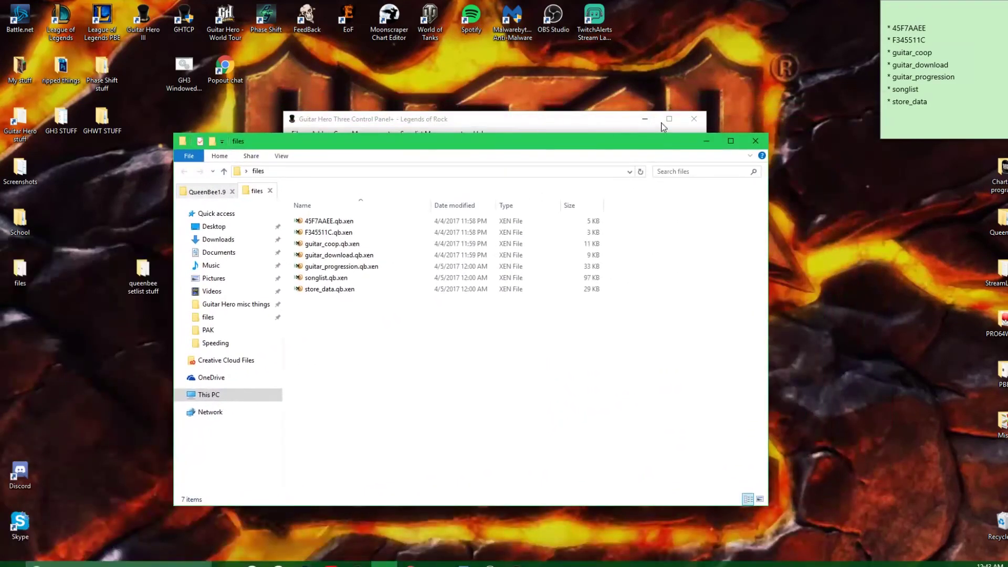
pyautogui.click(754, 143)
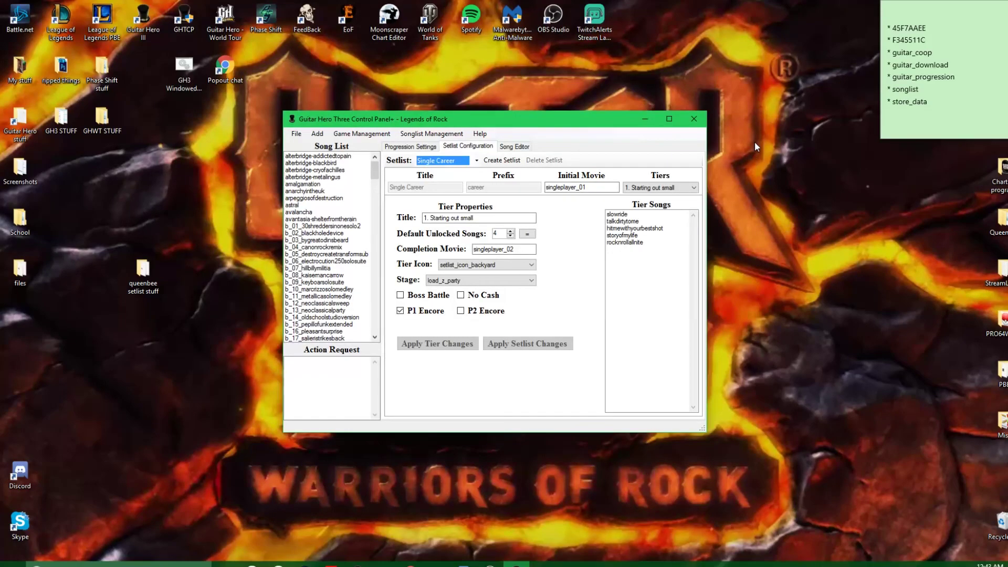